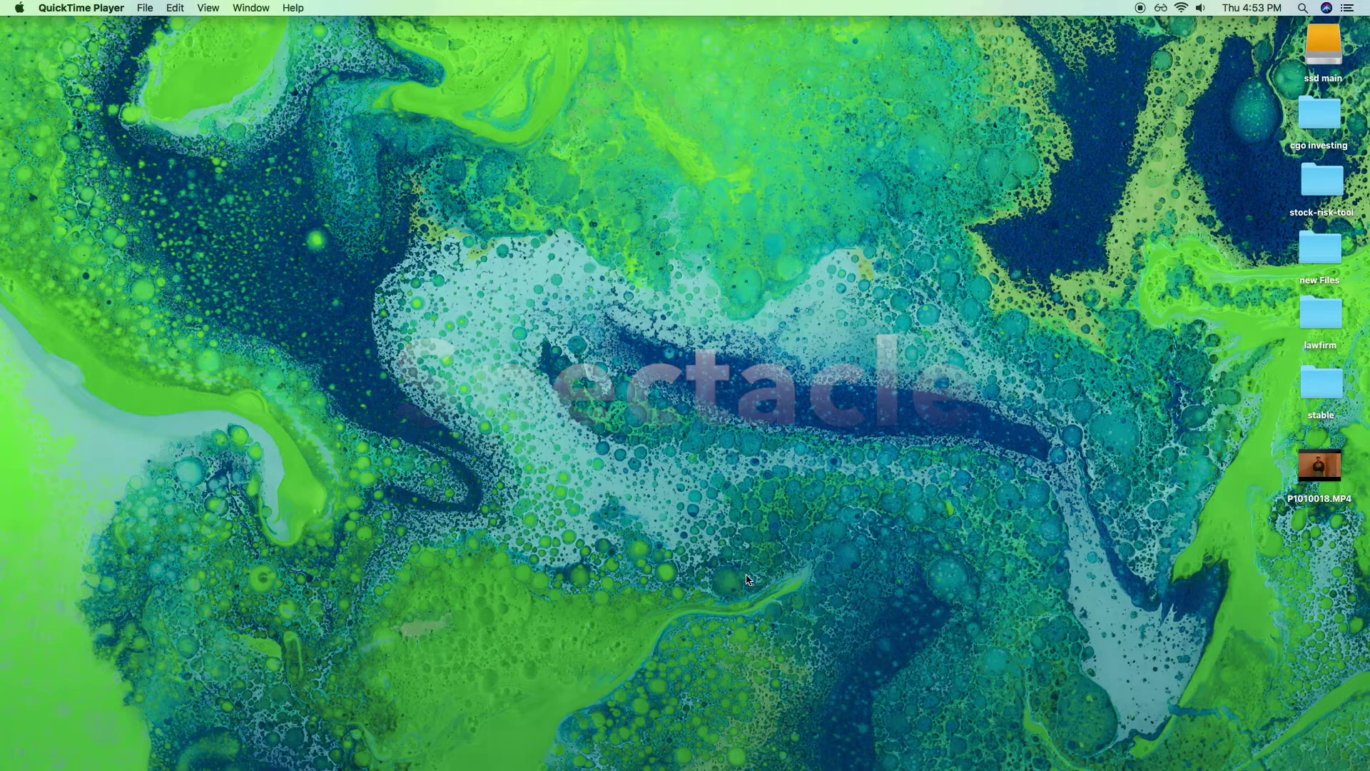
# Step: Locate the Spectacle app among the installed applications in Launchpad, then return to the desktop
pyautogui.moveTo(574, 760)
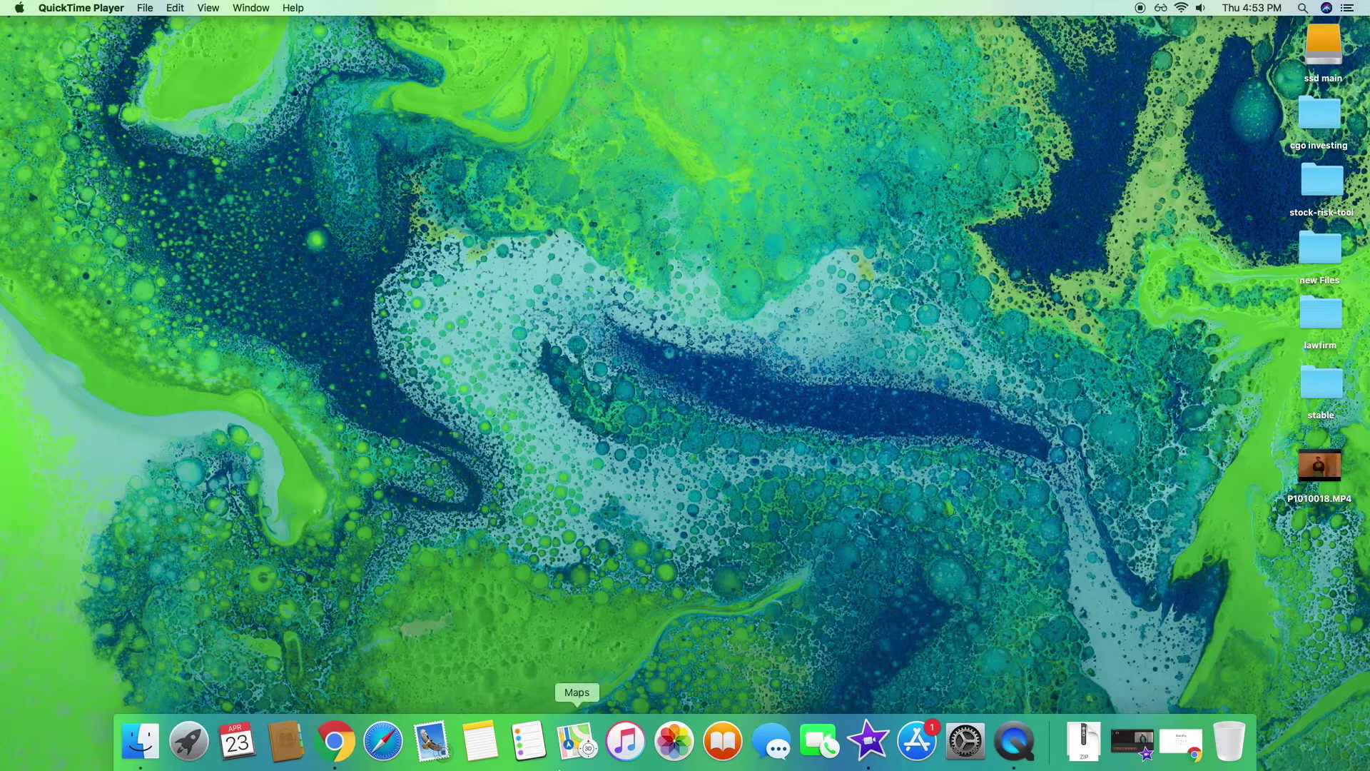
pyautogui.click(189, 741)
pyautogui.click(585, 680)
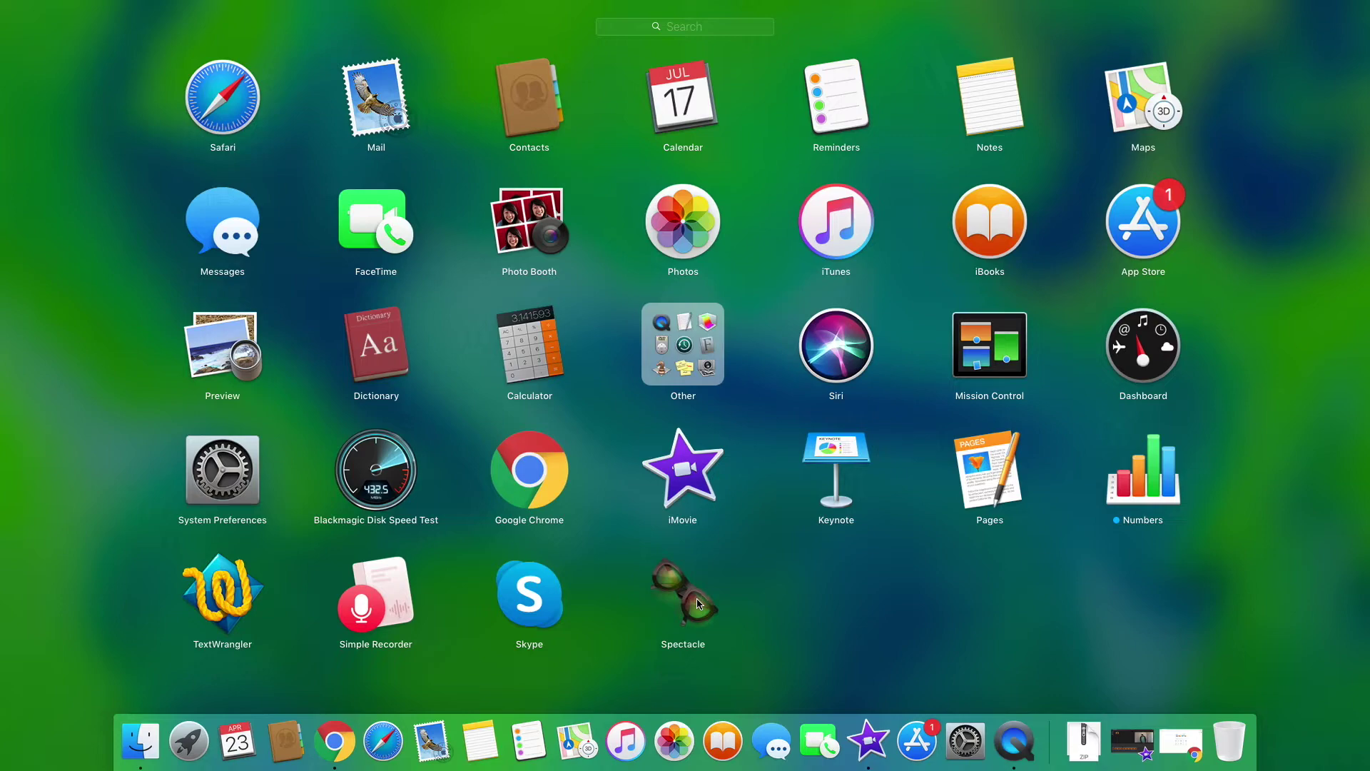
pyautogui.click(33, 739)
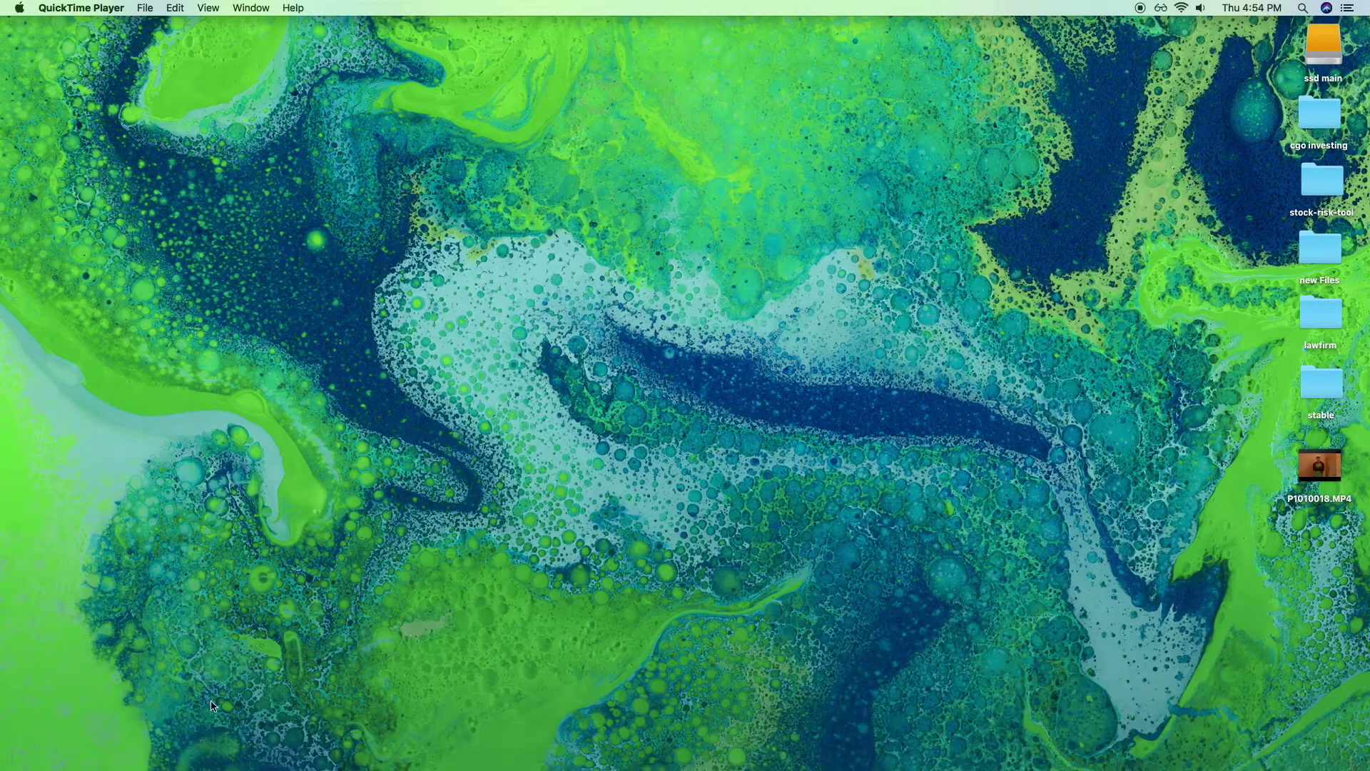
# Step: Switch to Google Chrome and use Spectacle to center its window, then snap it to the left half of the screen
pyautogui.click(338, 755)
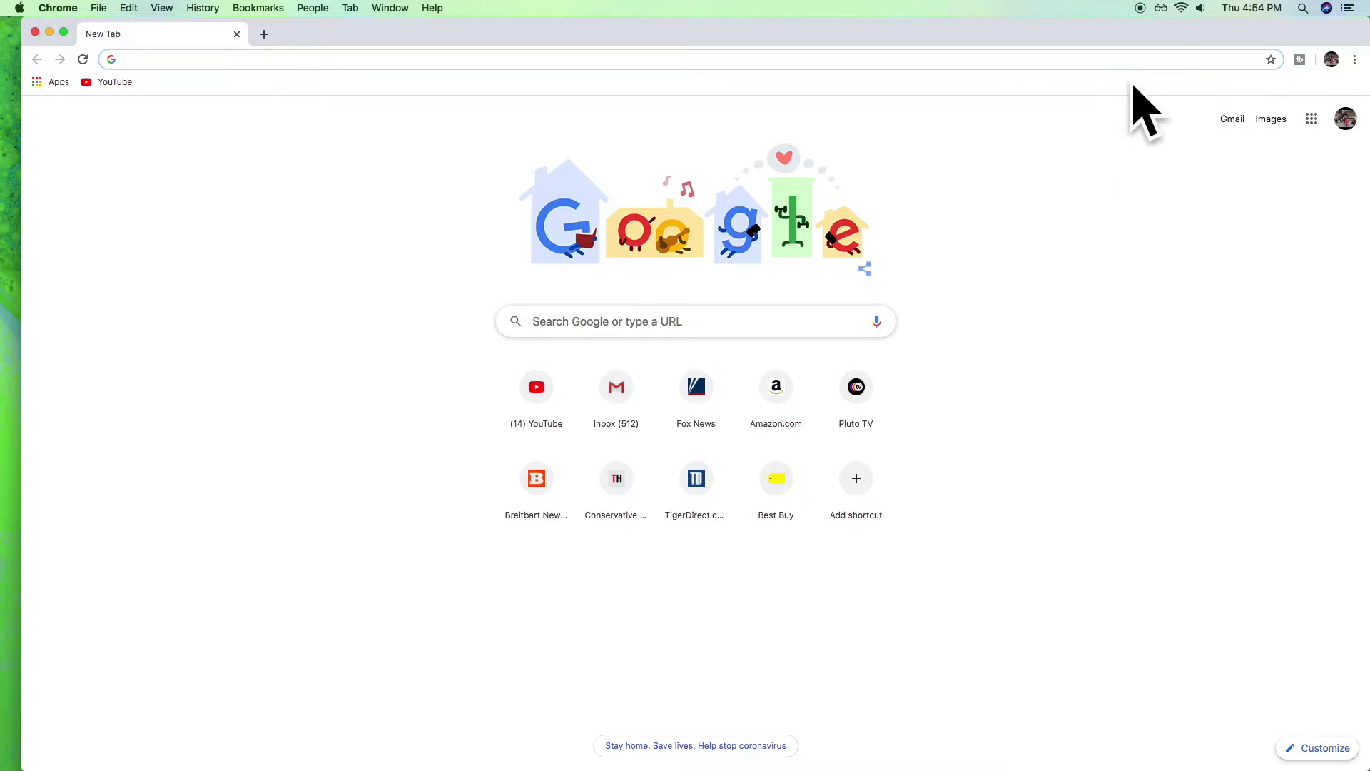
pyautogui.click(1161, 8)
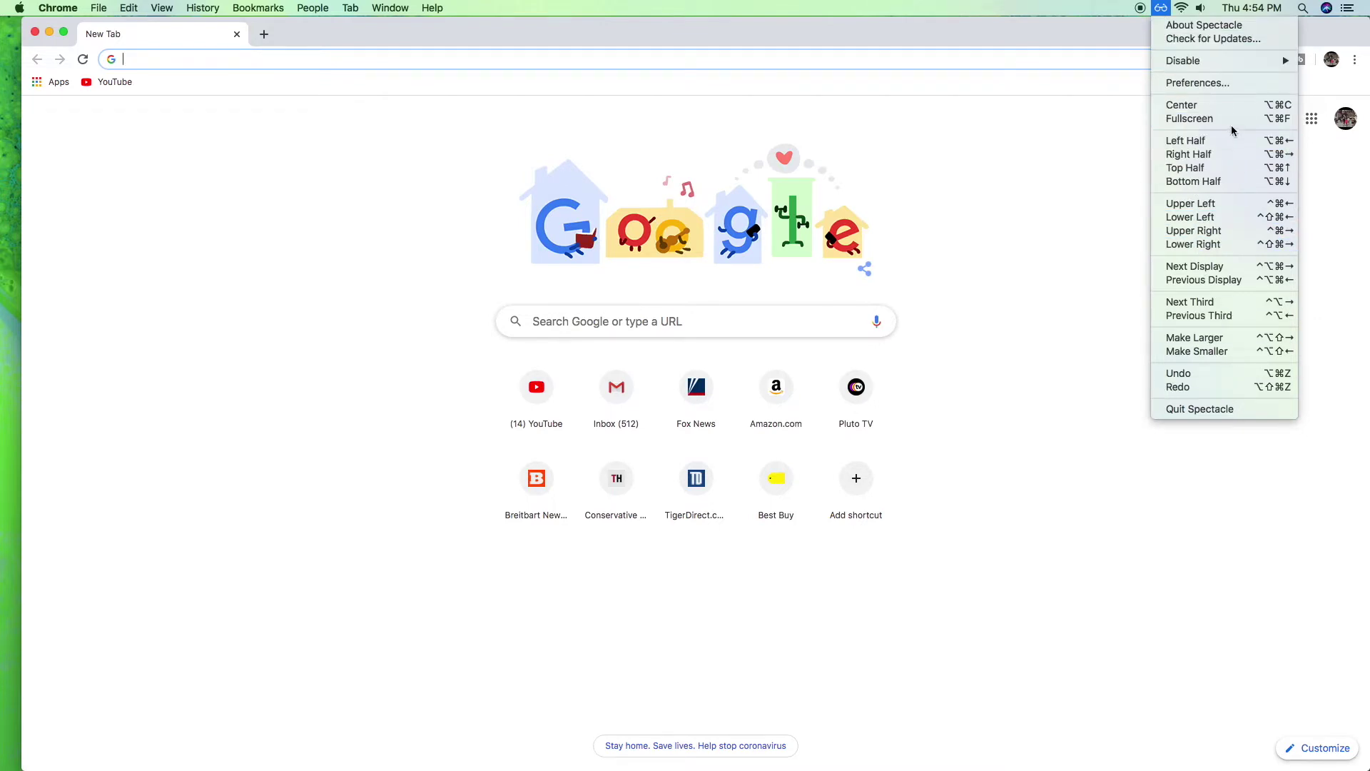
pyautogui.click(1218, 107)
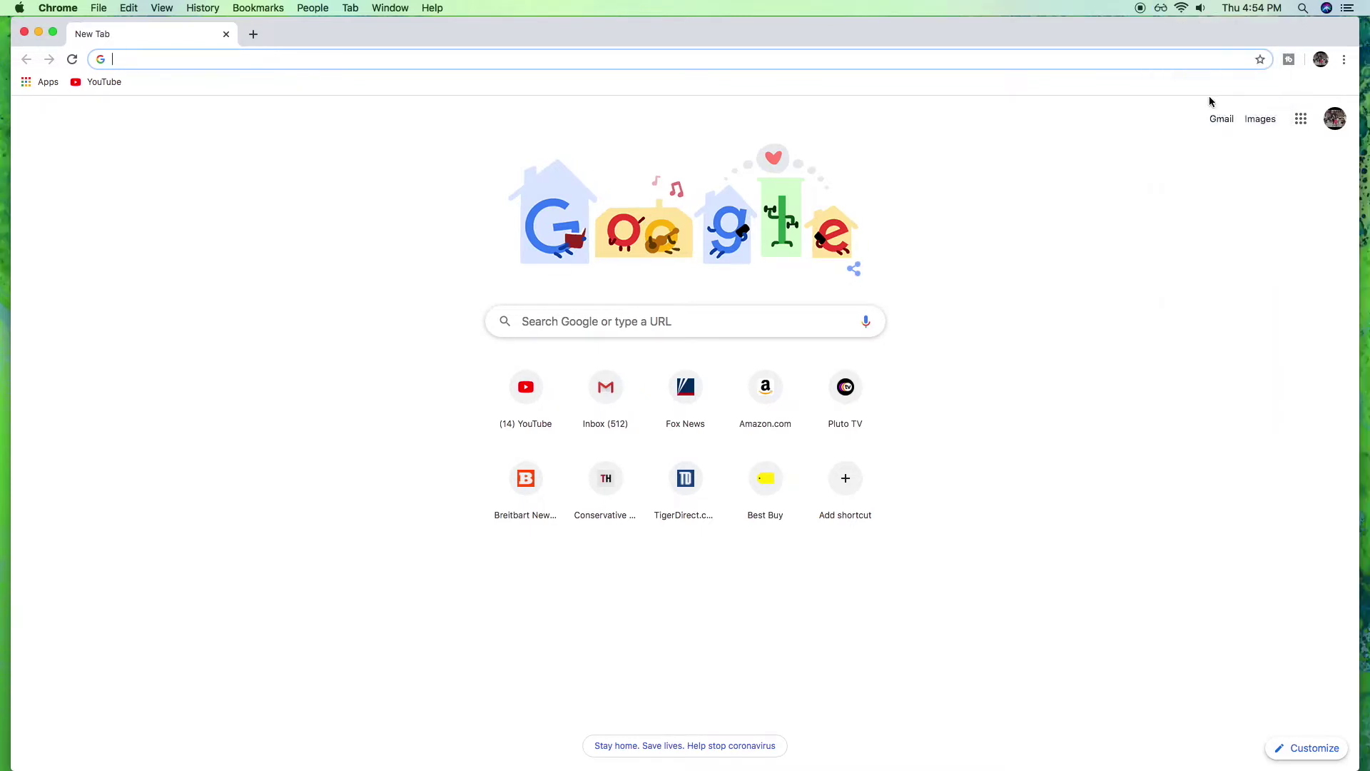
pyautogui.click(1161, 9)
pyautogui.click(1192, 142)
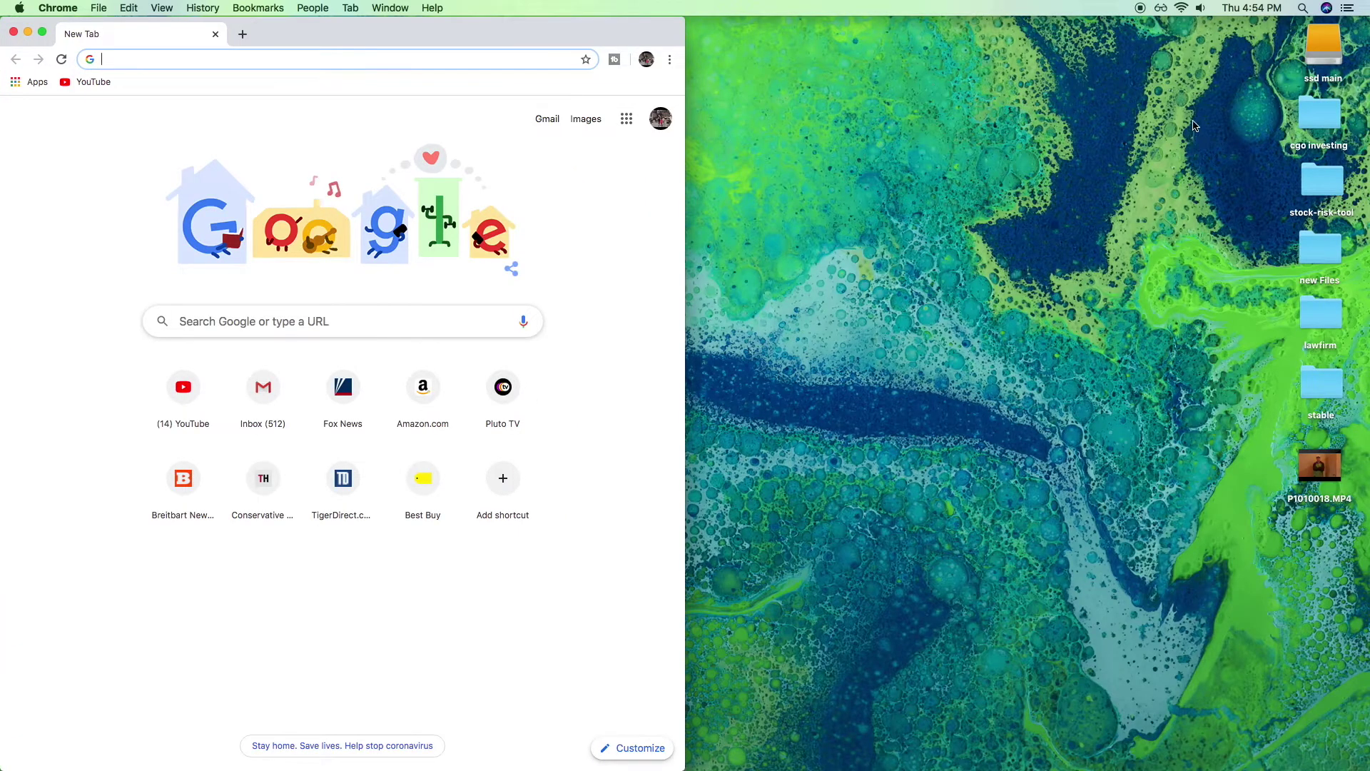
# Step: Use Spectacle to place the Chrome window in the top half of the screen and then in the upper-left quarter
pyautogui.click(1161, 9)
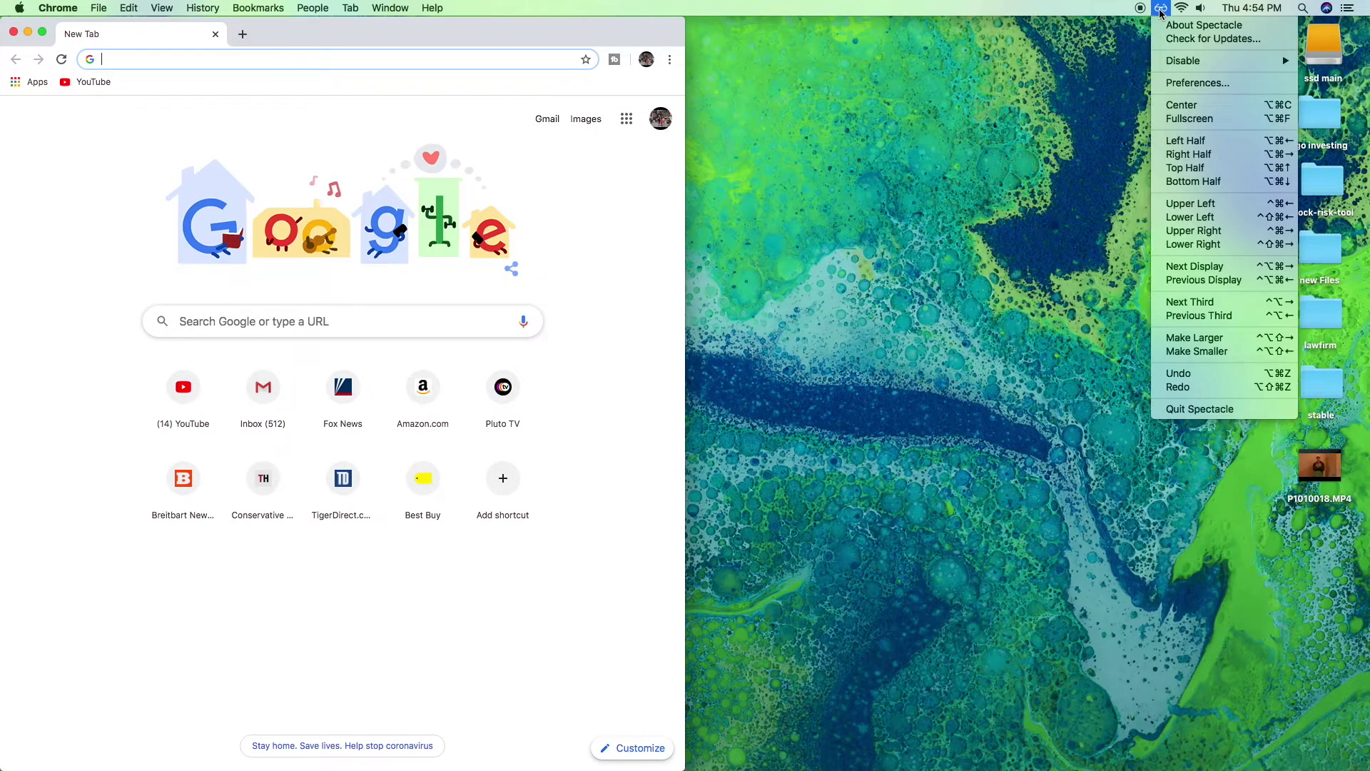
pyautogui.click(1186, 168)
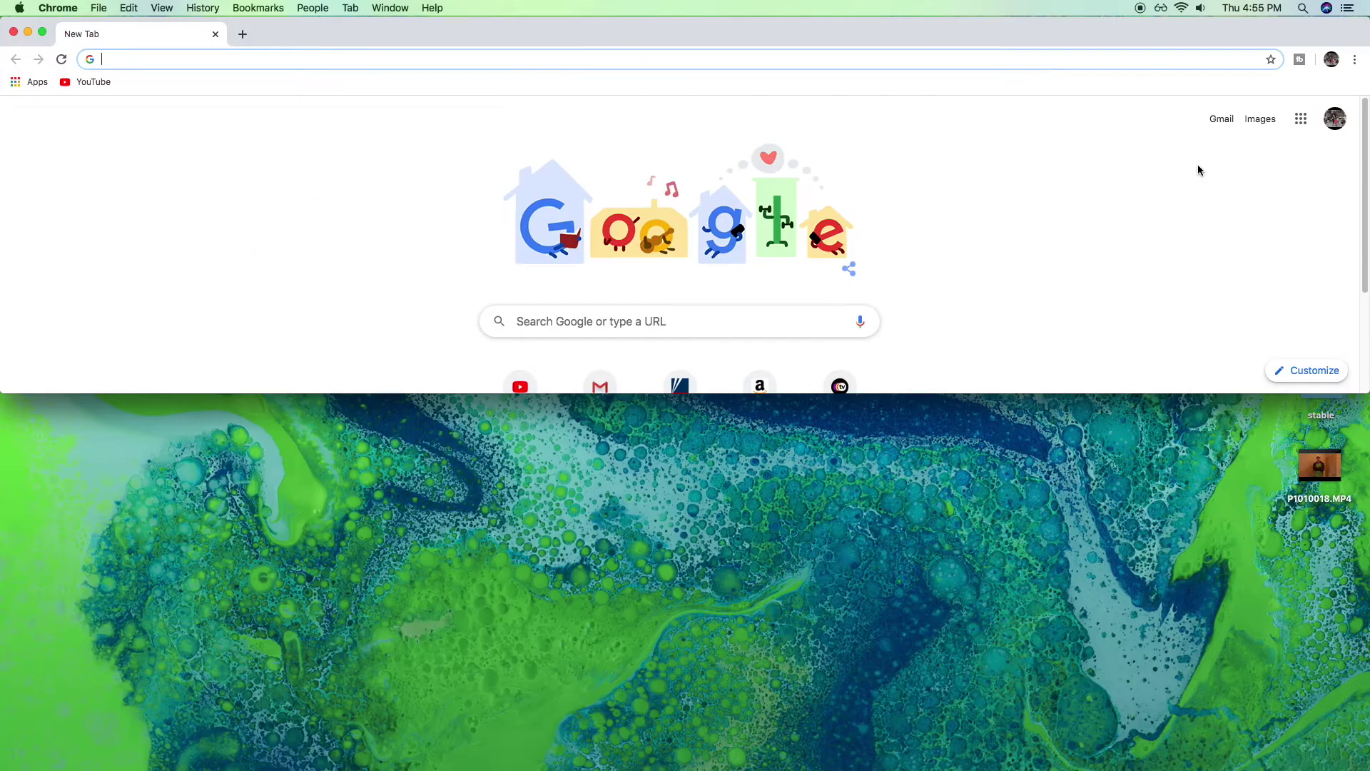
pyautogui.click(1161, 9)
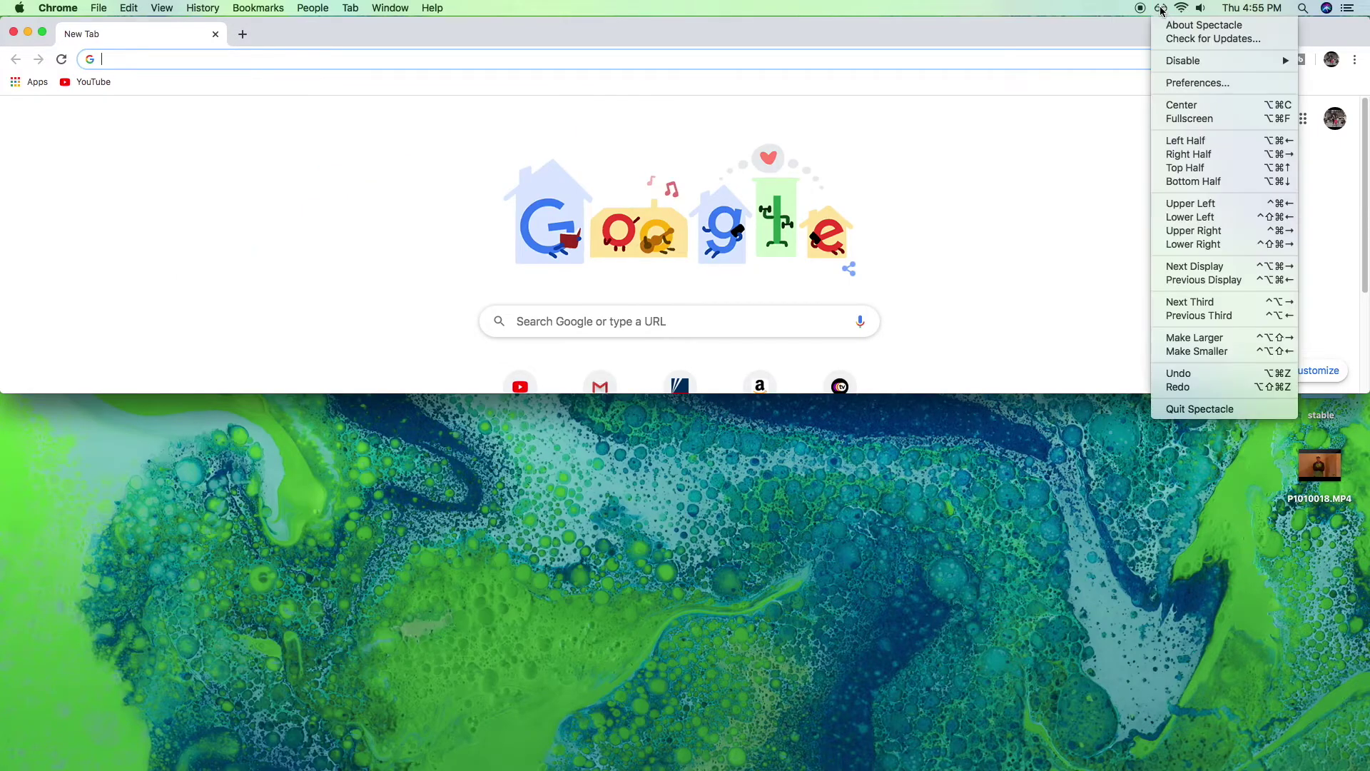
pyautogui.click(1210, 205)
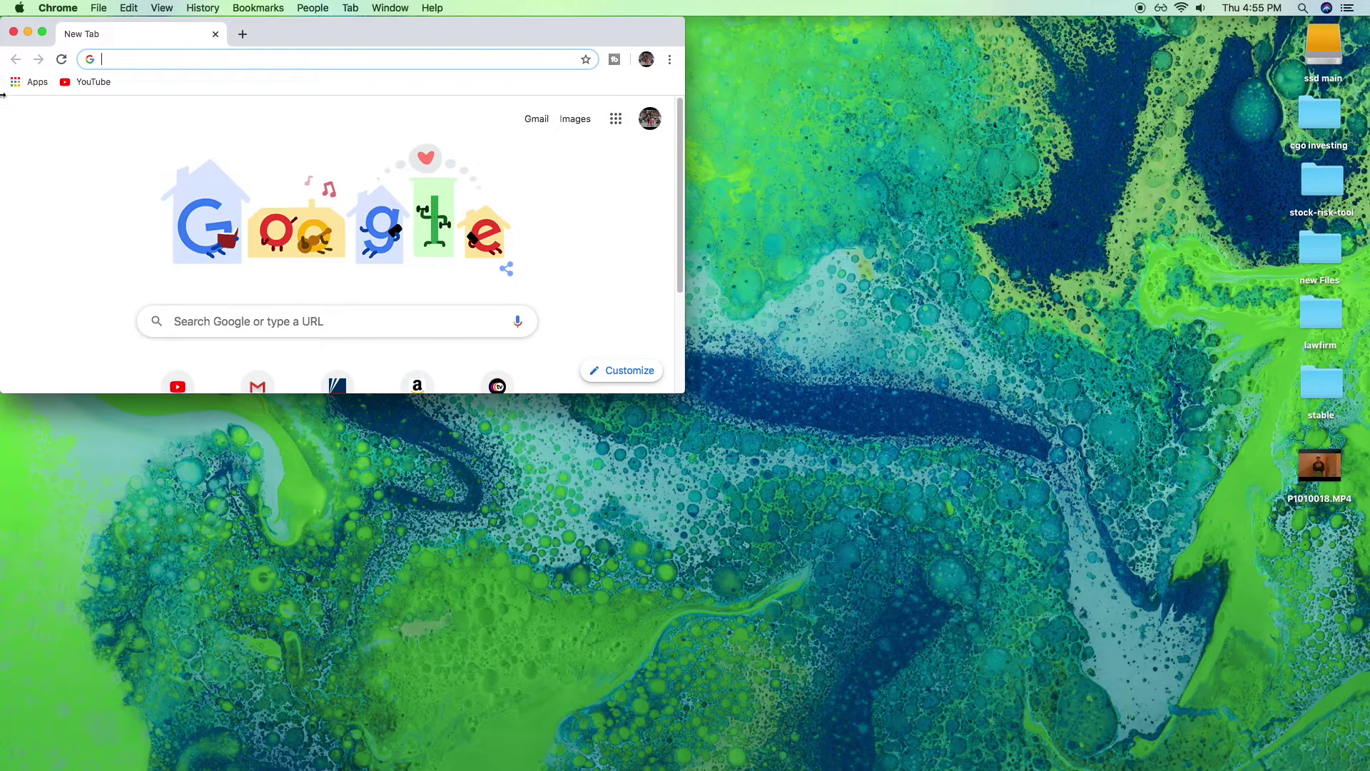
# Step: Create a second Chrome window and place it in the upper-right quarter of the screen with Spectacle
pyautogui.click(63, 10)
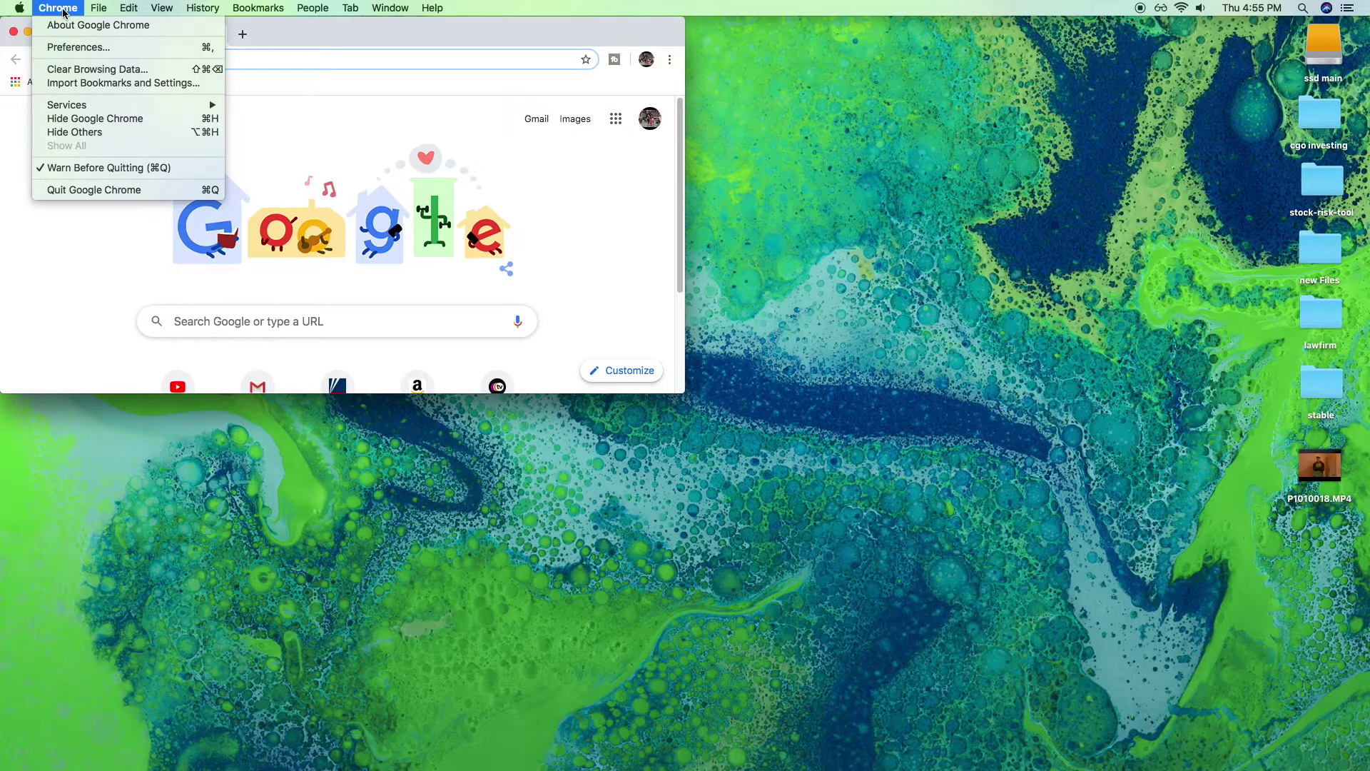
pyautogui.moveTo(99, 8)
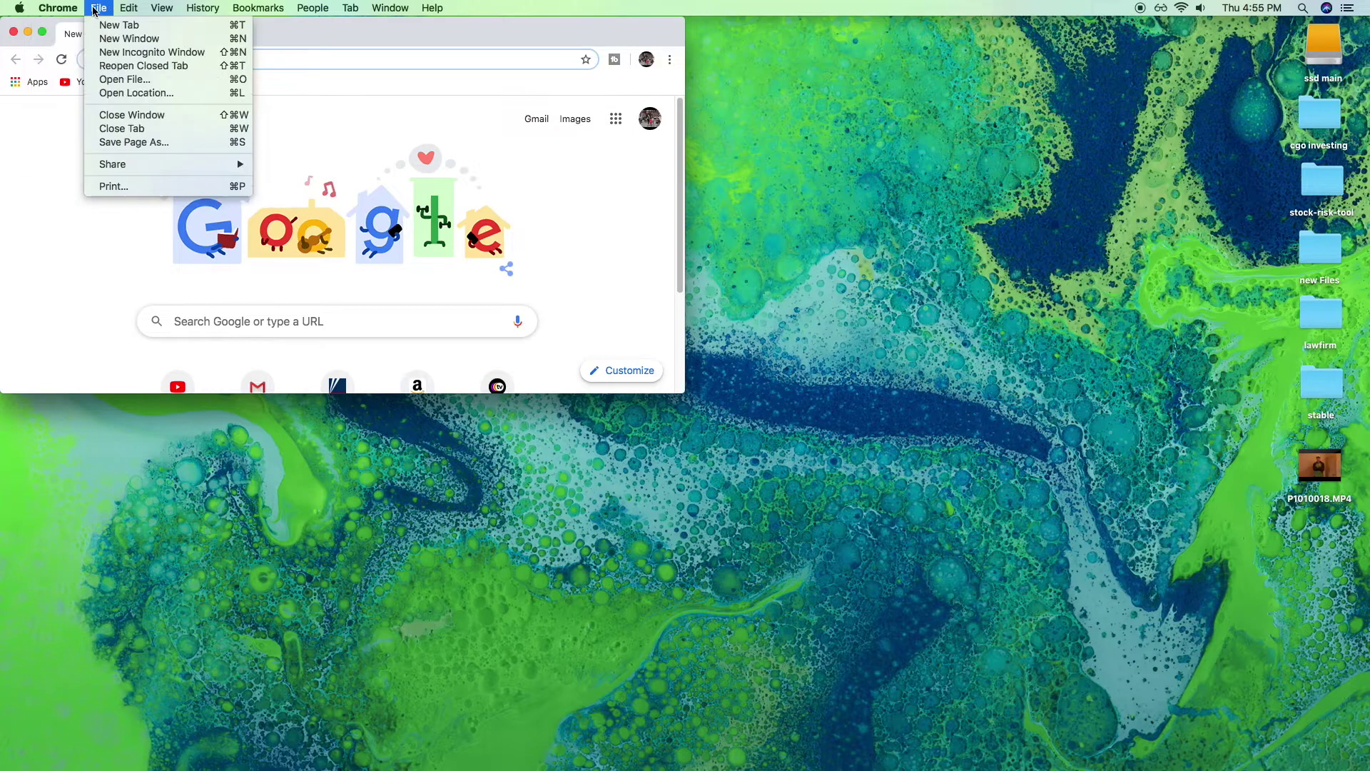
pyautogui.click(114, 41)
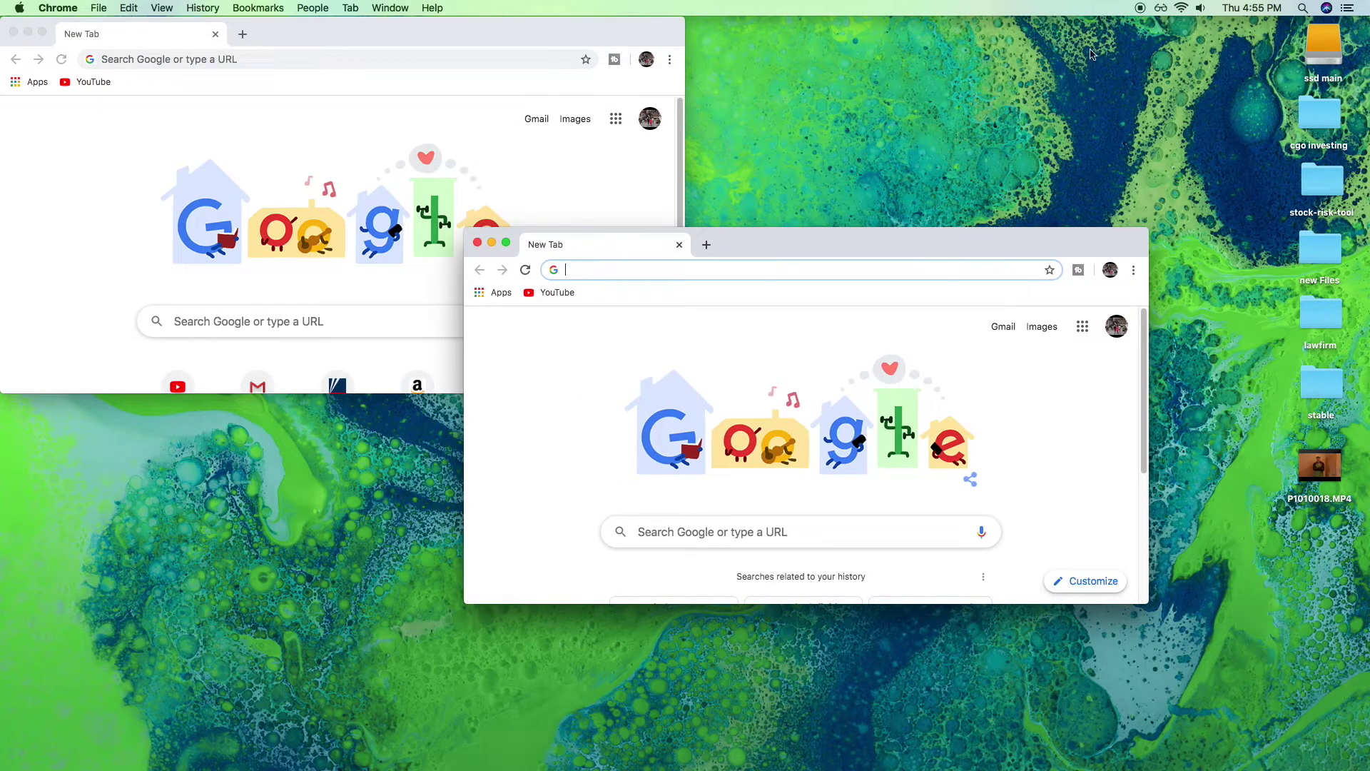
pyautogui.click(1161, 8)
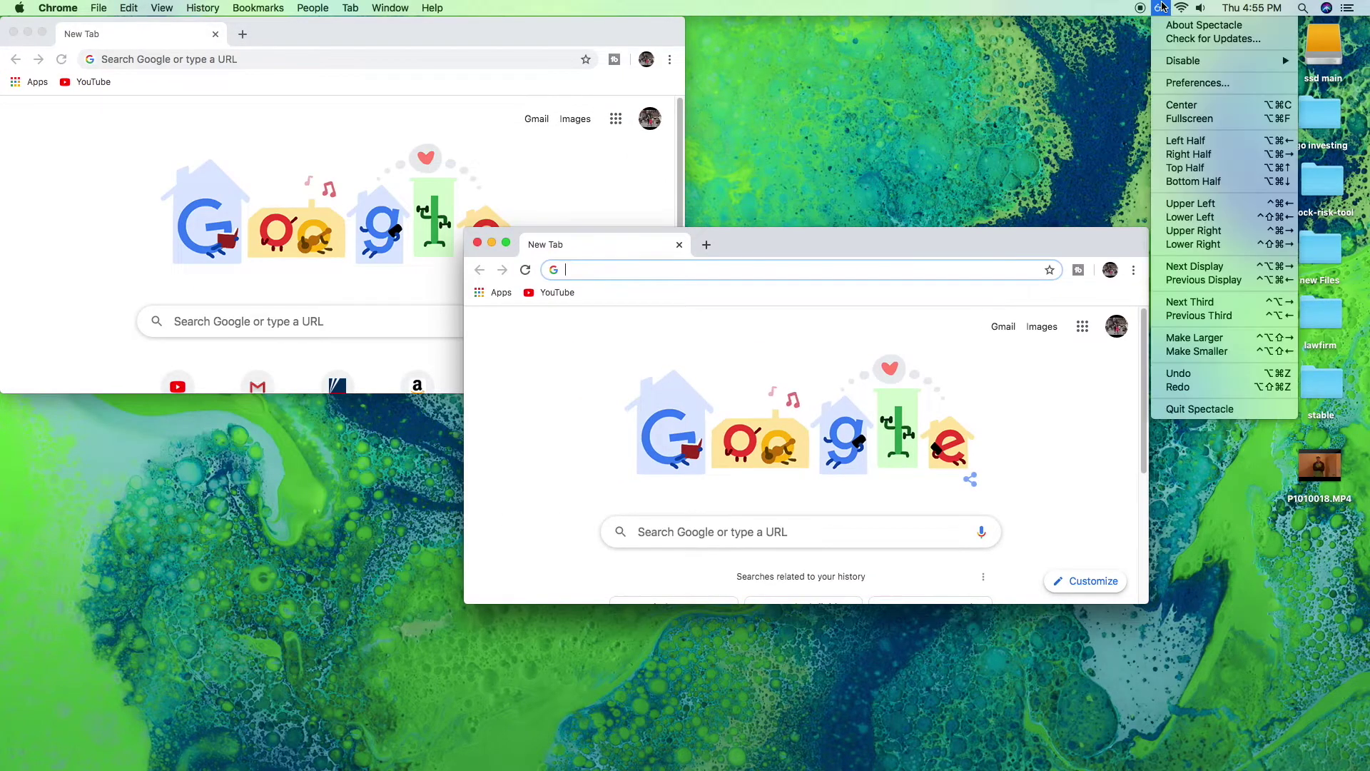
pyautogui.click(1214, 233)
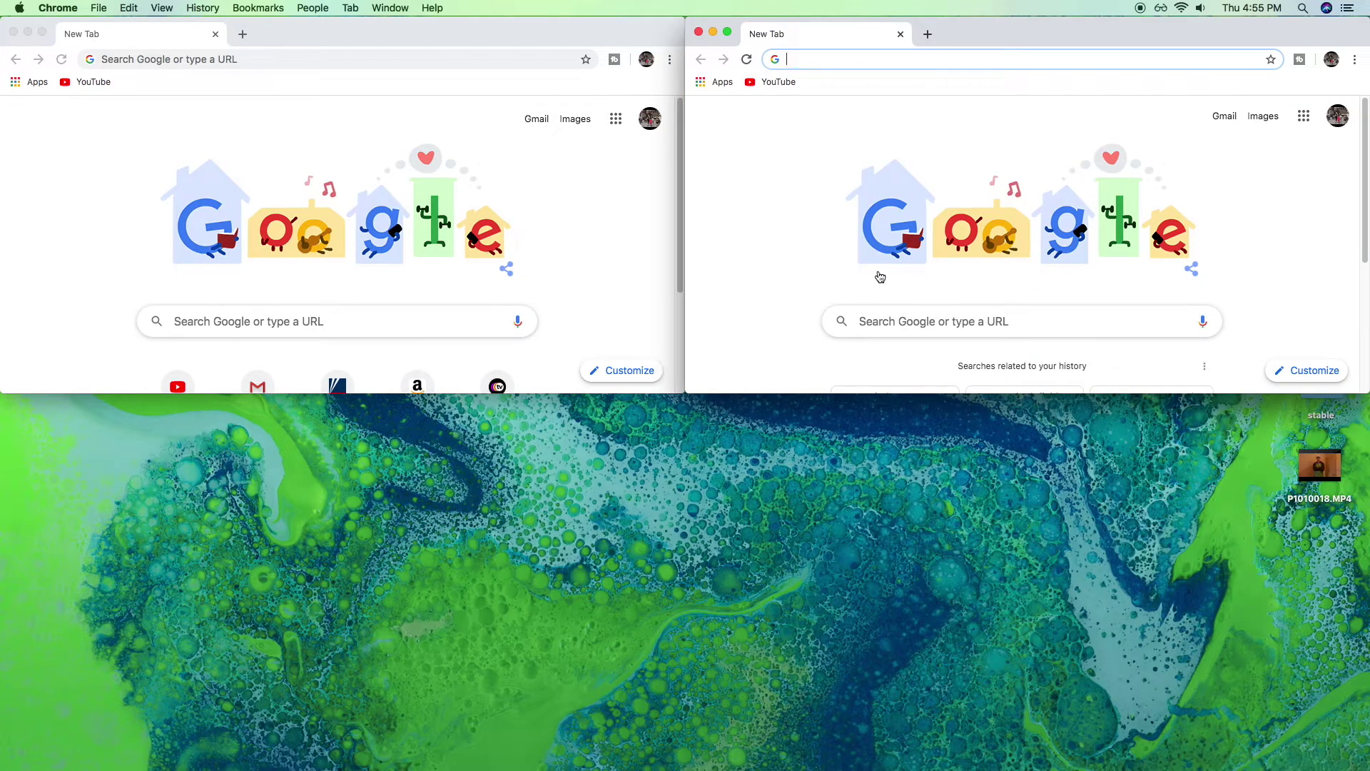
# Step: Apply Spectacle's Next Third to the new Chrome window and pull the other Chrome window out from behind it
pyautogui.click(1161, 8)
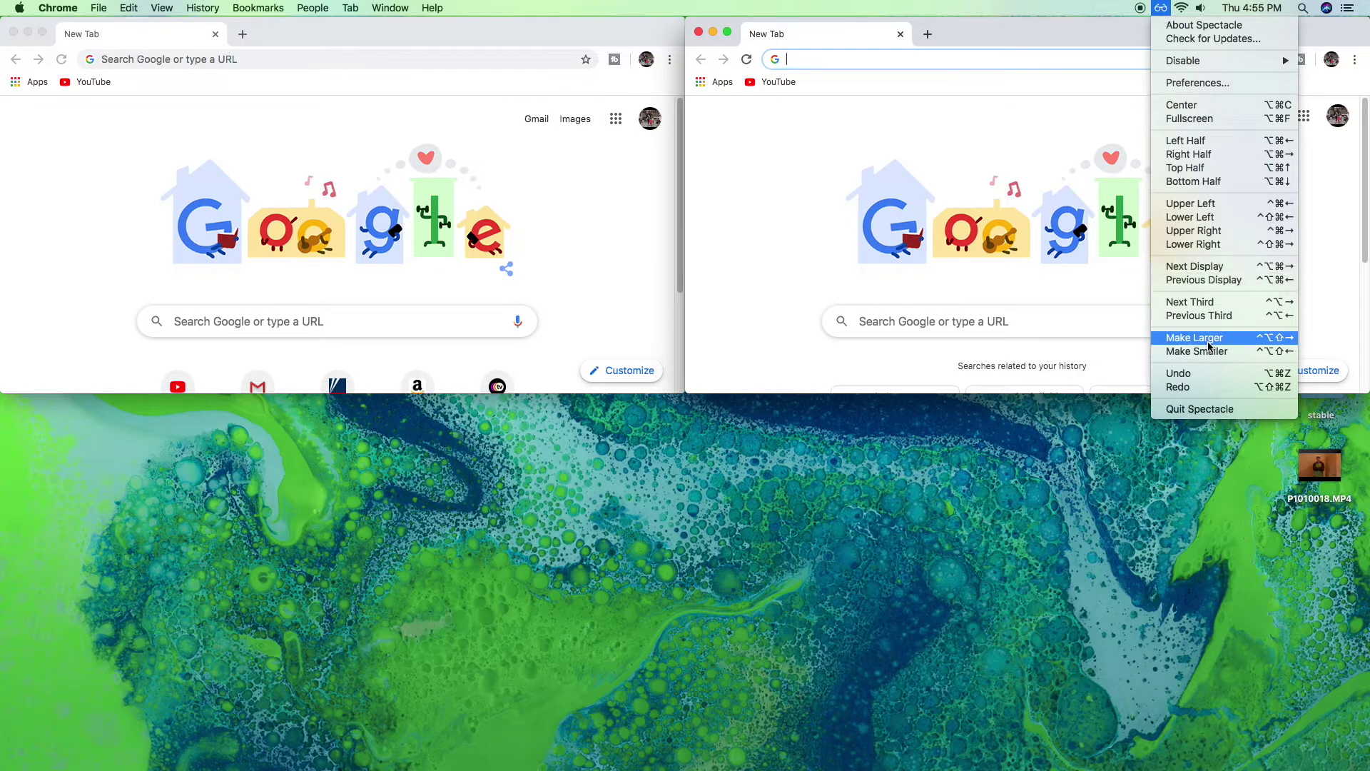
pyautogui.click(1205, 306)
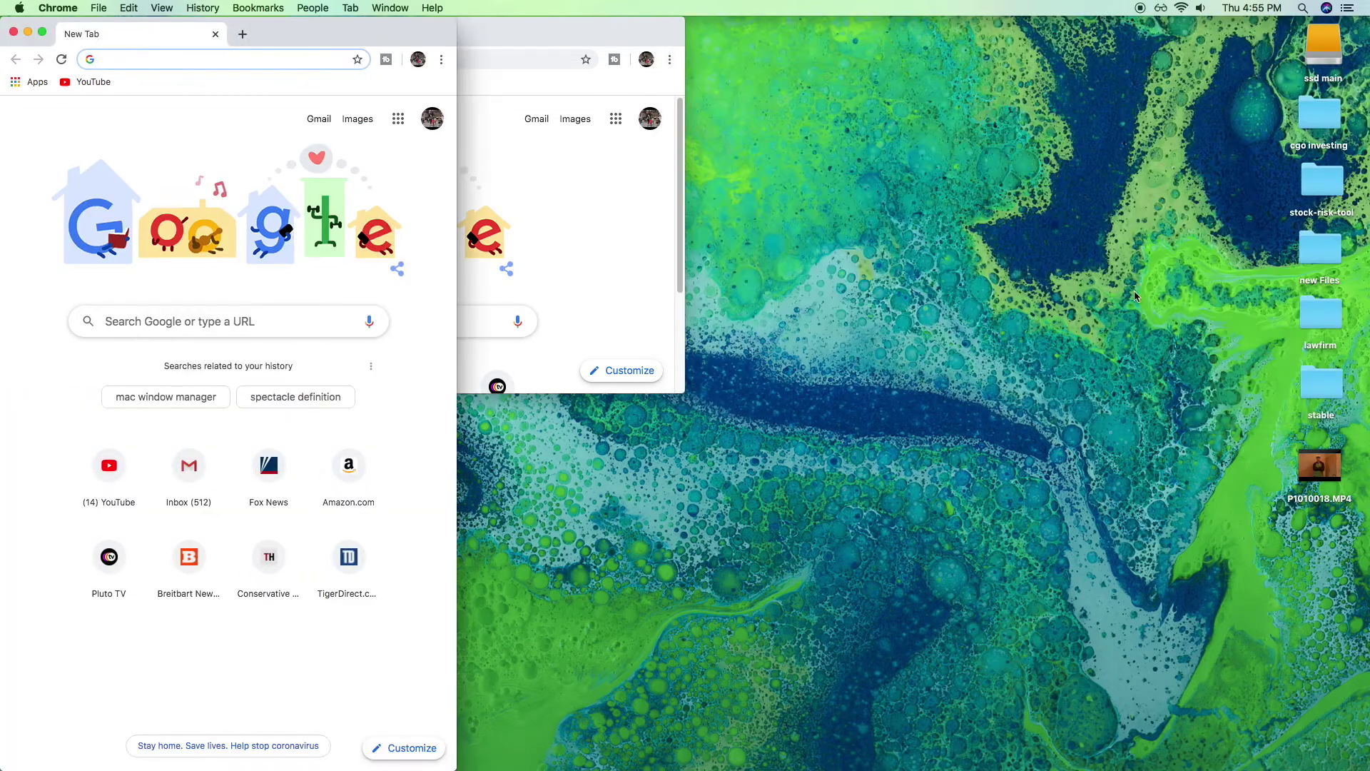
pyautogui.moveTo(541, 38); pyautogui.dragTo(1105, 309)
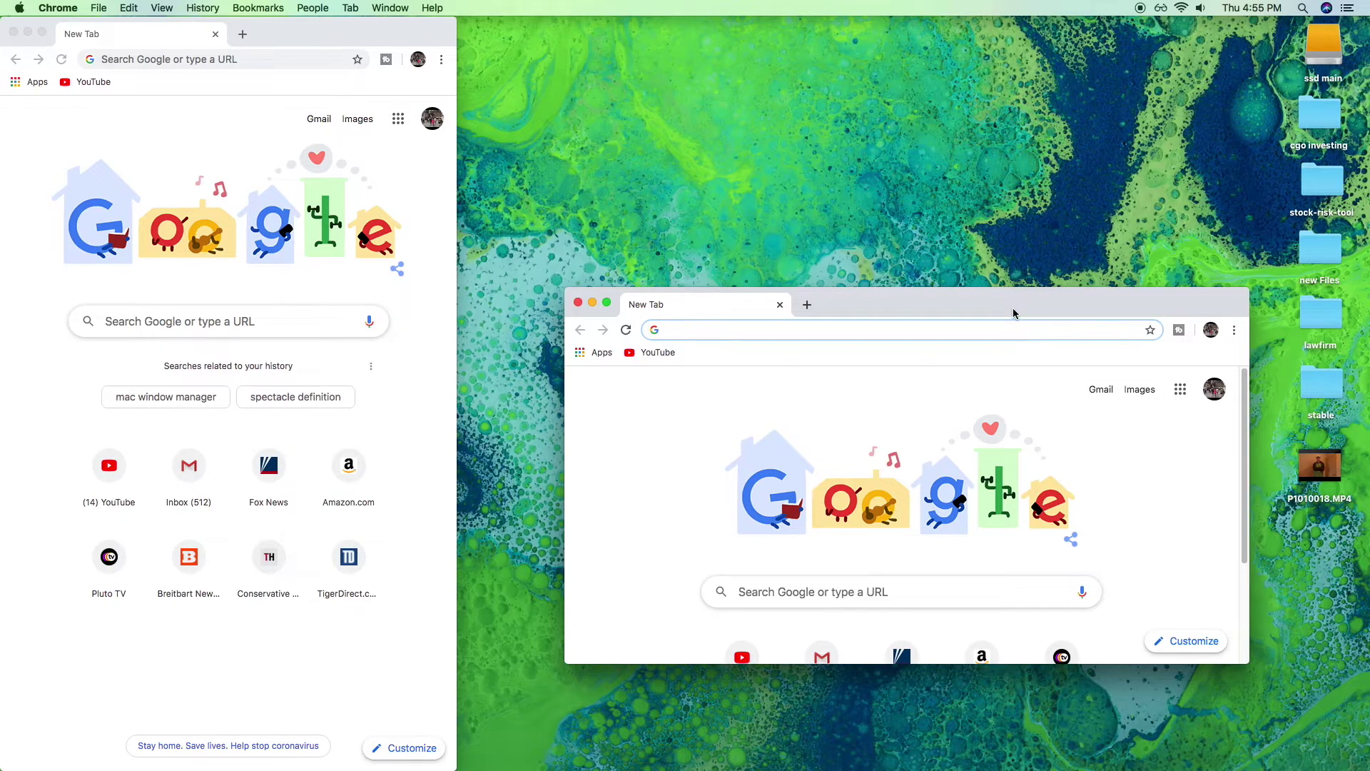
pyautogui.moveTo(1017, 314); pyautogui.dragTo(990, 190)
# Step: Close the free-floating Chrome window, keeping the one in the first third of the screen
pyautogui.click(1161, 9)
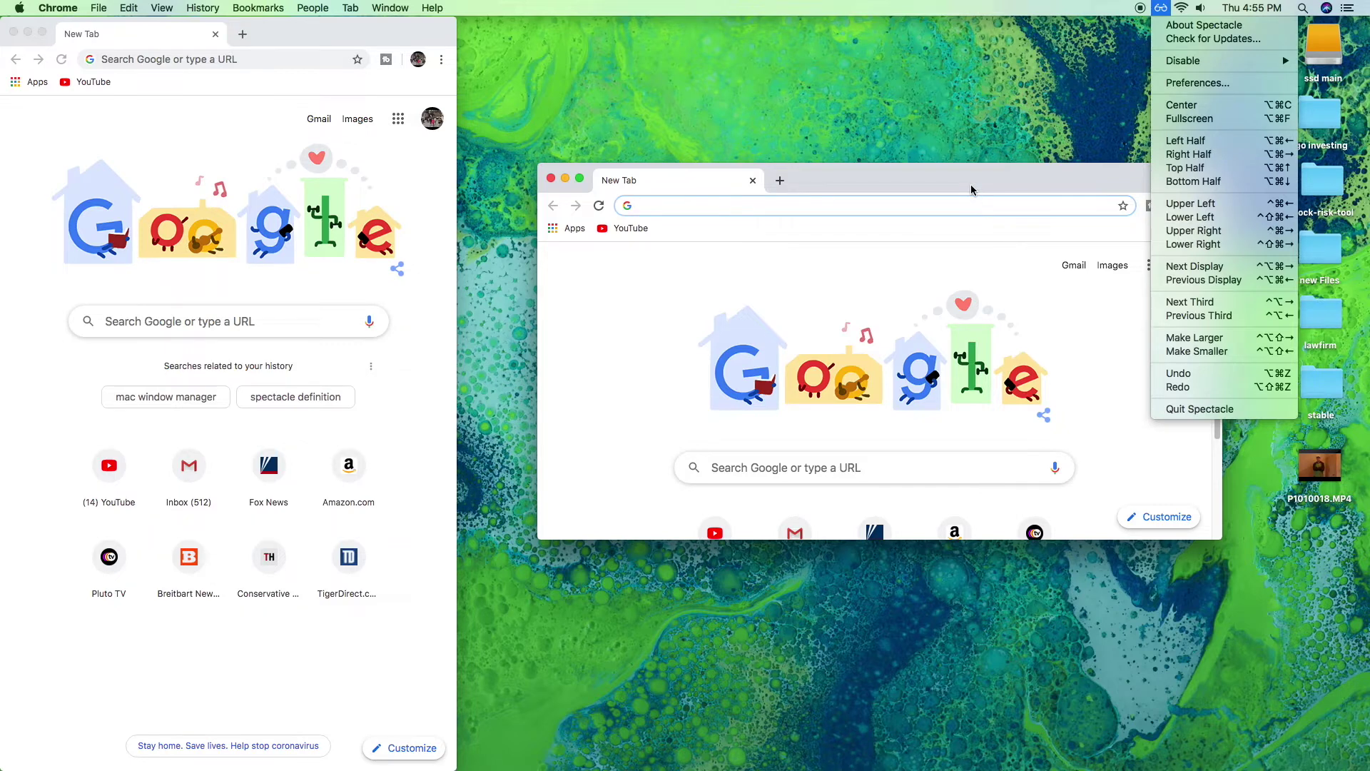
pyautogui.click(1068, 189)
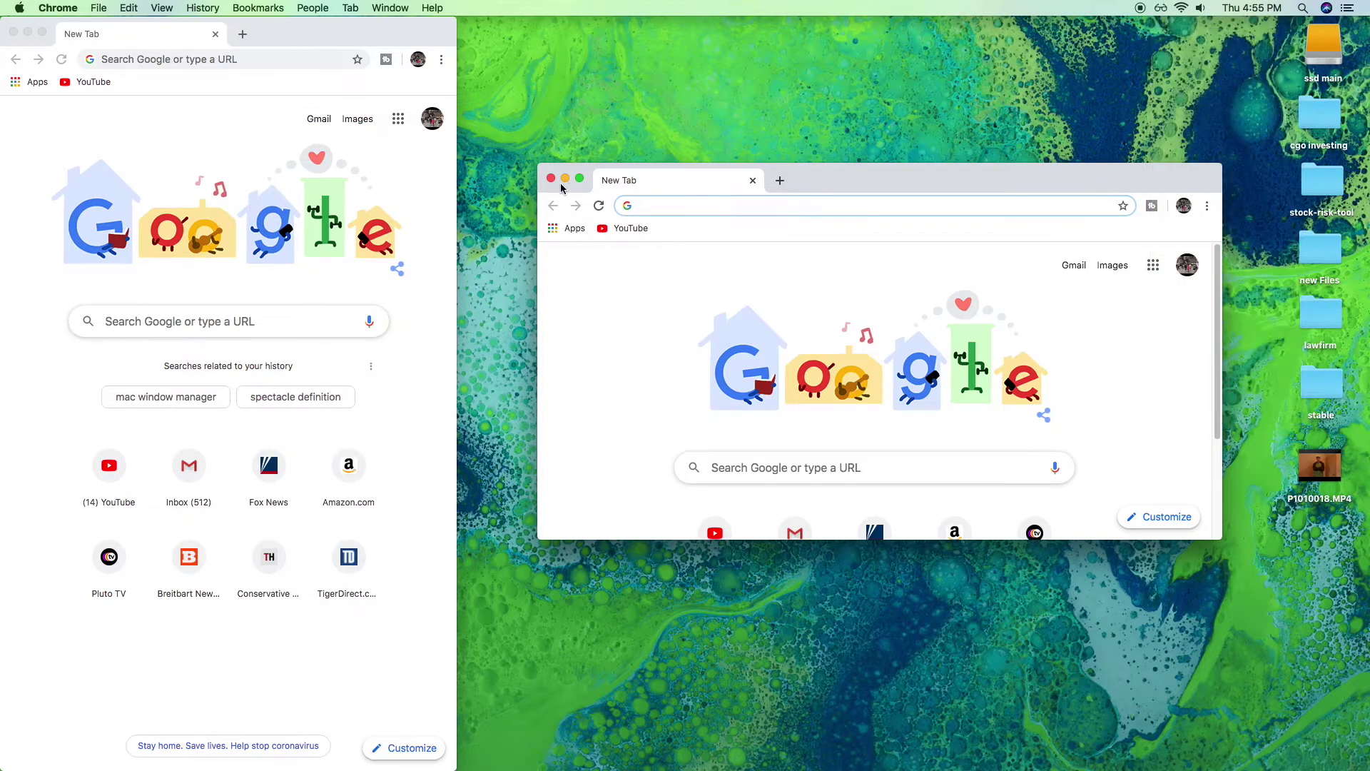
pyautogui.click(551, 178)
# Step: Open Spectacle's preferences to examine the keyboard shortcuts for each window position, and shift the preferences window aside
pyautogui.click(1161, 9)
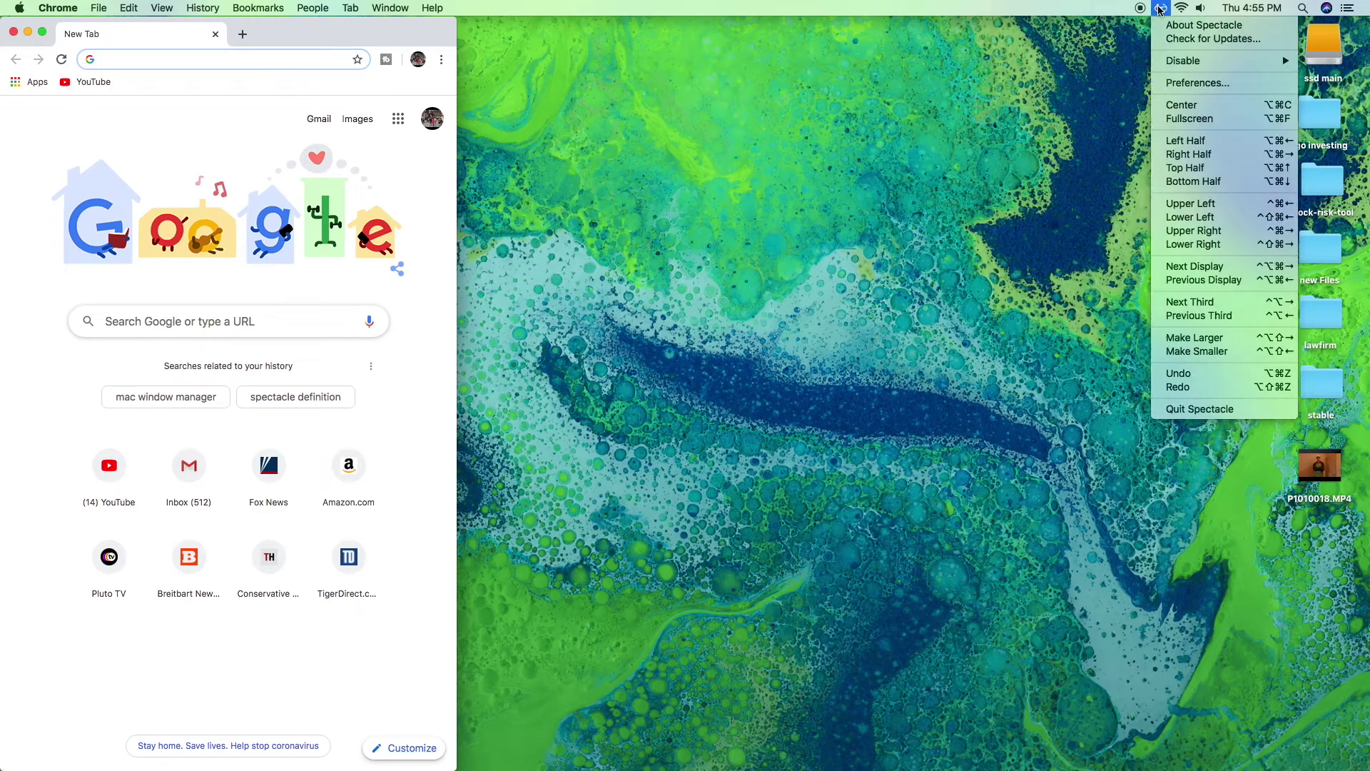
pyautogui.moveTo(1197, 71)
pyautogui.click(1197, 82)
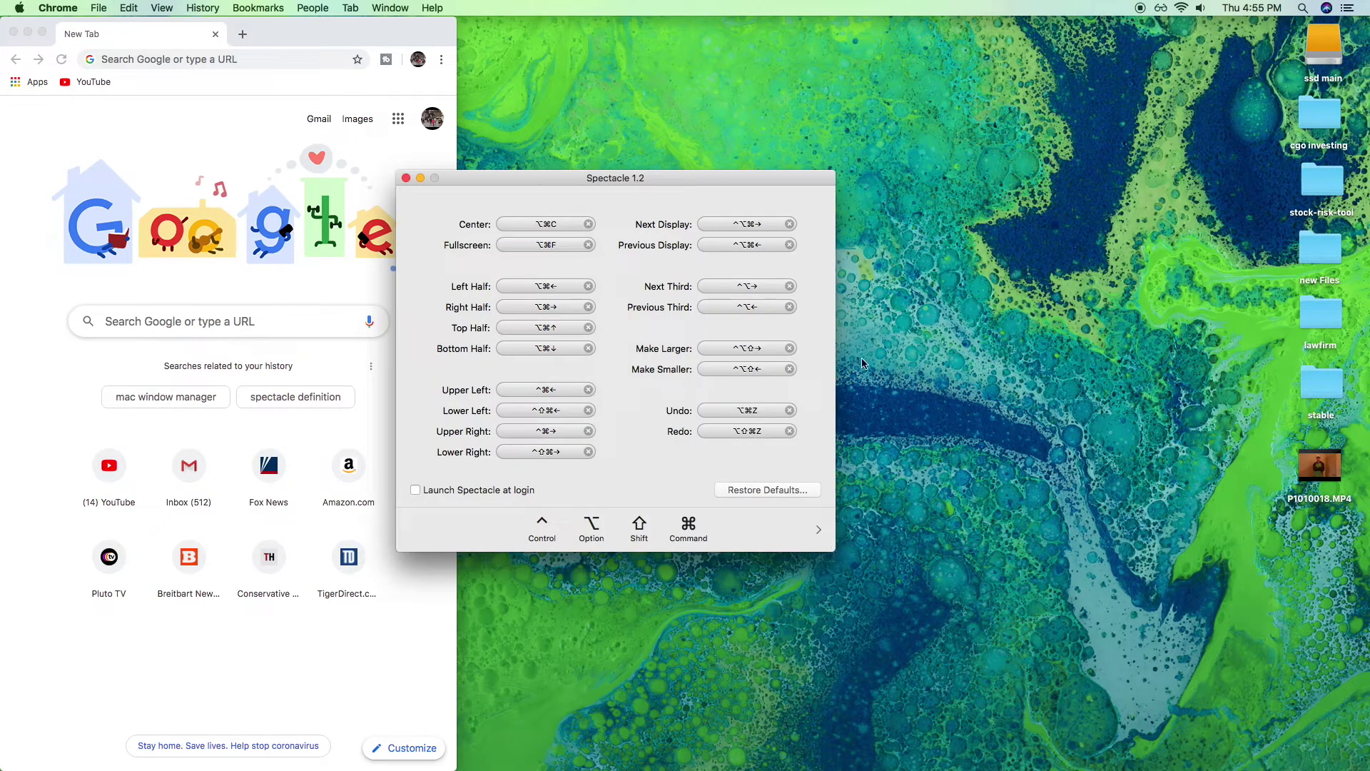
pyautogui.moveTo(627, 189); pyautogui.dragTo(712, 176)
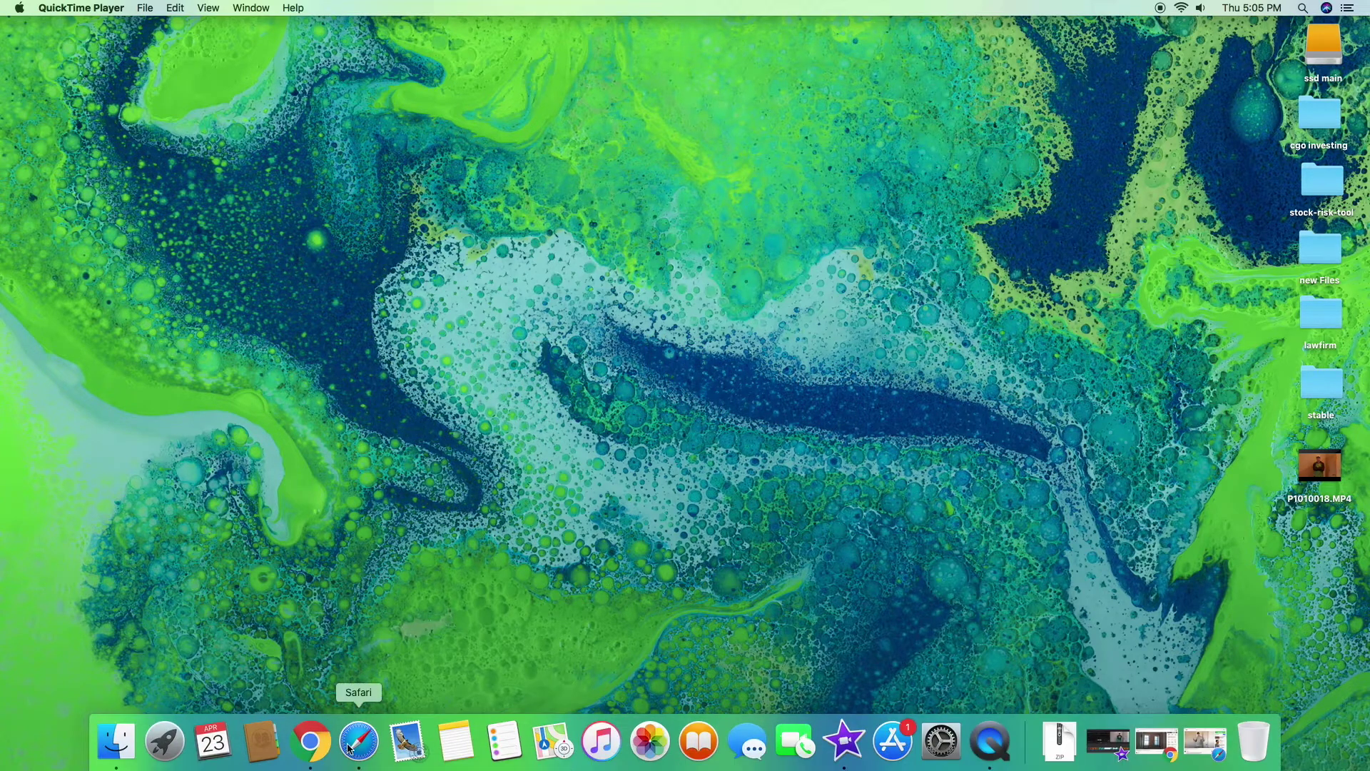
# Step: Switch to Safari and put the open YouTube earbuds video into Picture in Picture
pyautogui.click(349, 747)
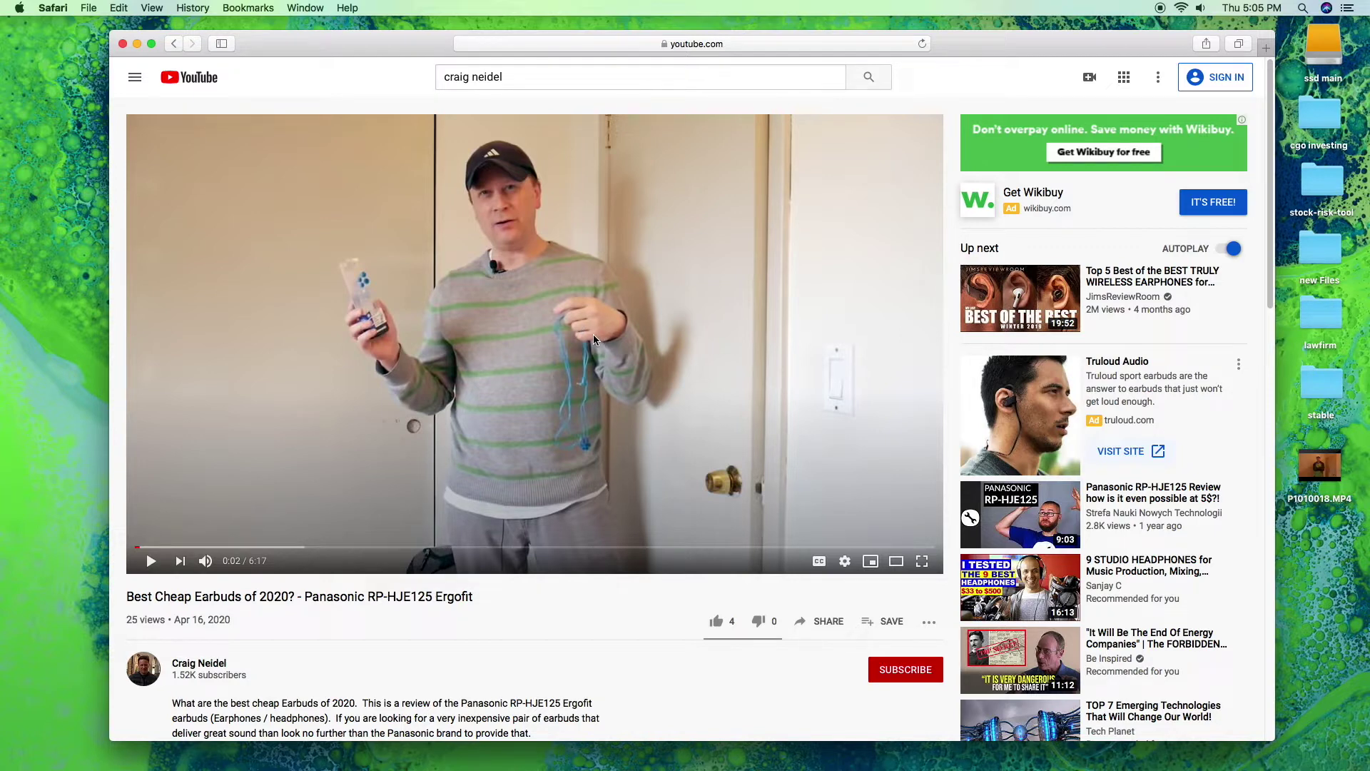
pyautogui.rightClick(708, 283)
pyautogui.rightClick(683, 277)
pyautogui.rightClick(703, 246)
pyautogui.rightClick(702, 246)
pyautogui.rightClick(702, 245)
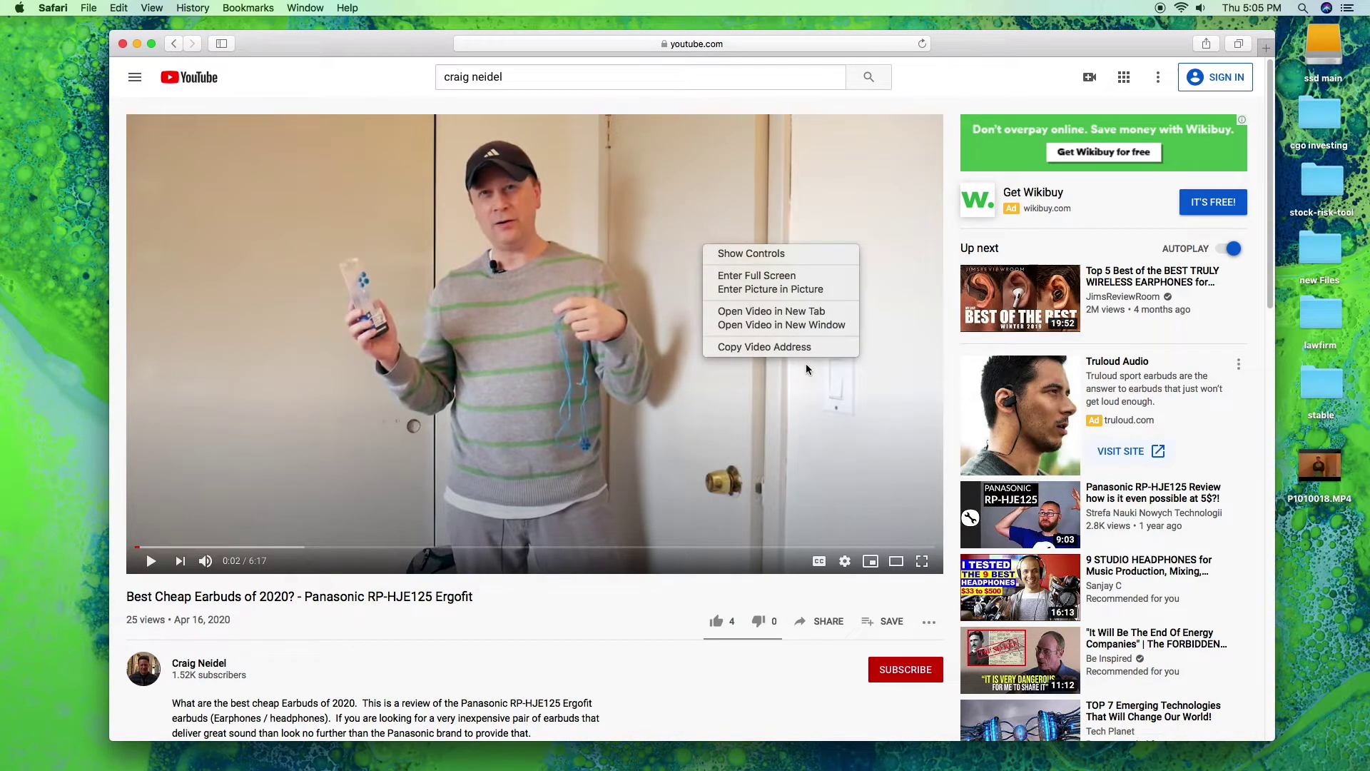
pyautogui.click(778, 289)
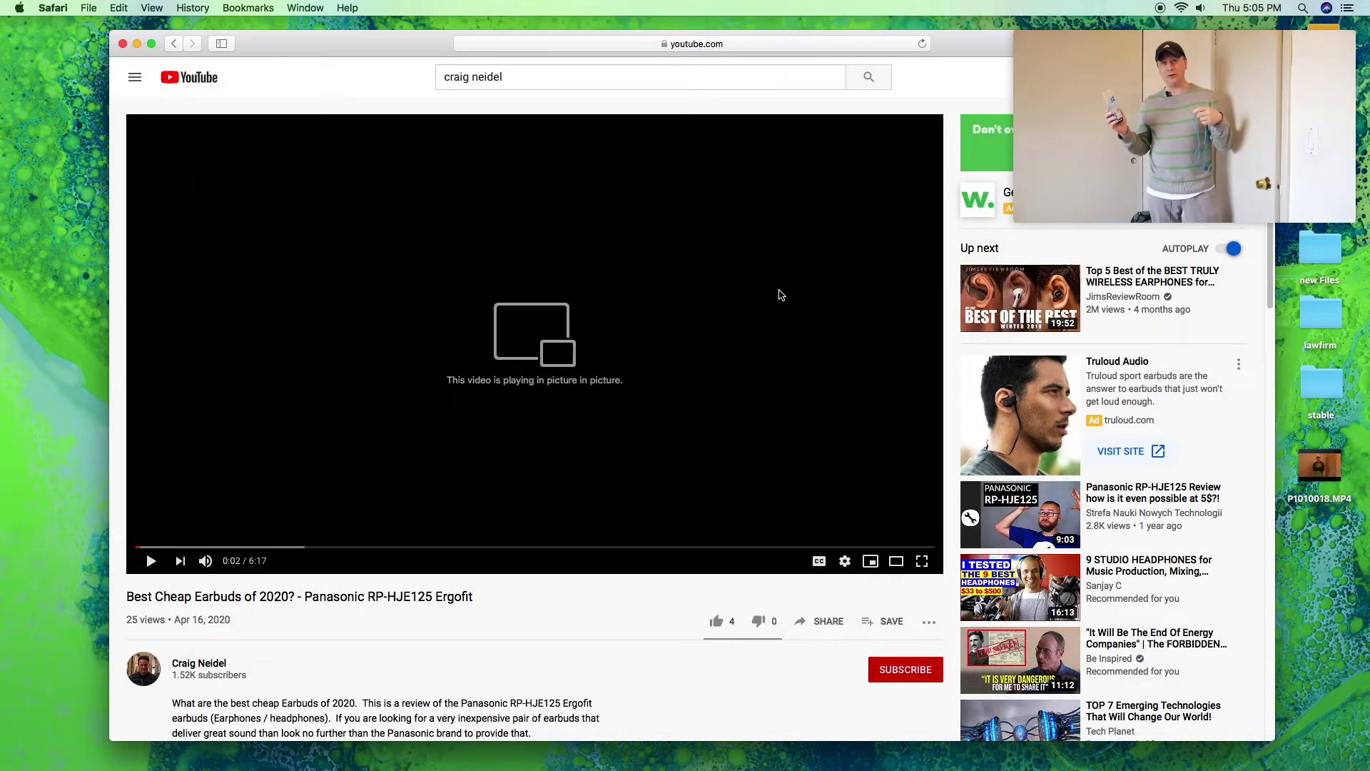
# Step: Enlarge the floating video window and play the video in it briefly, pausing it after repositioning the Safari window slightly
pyautogui.moveTo(1014, 222); pyautogui.dragTo(929, 361)
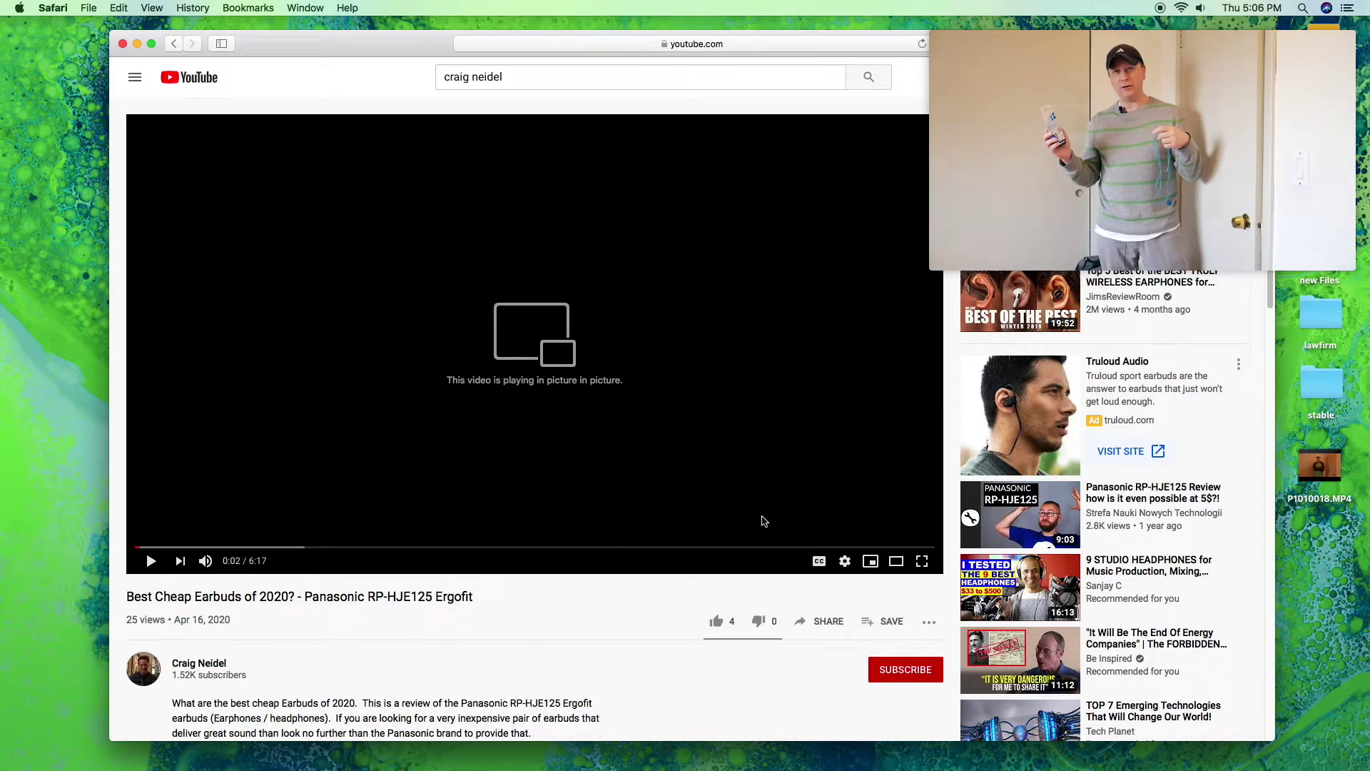
pyautogui.click(1125, 243)
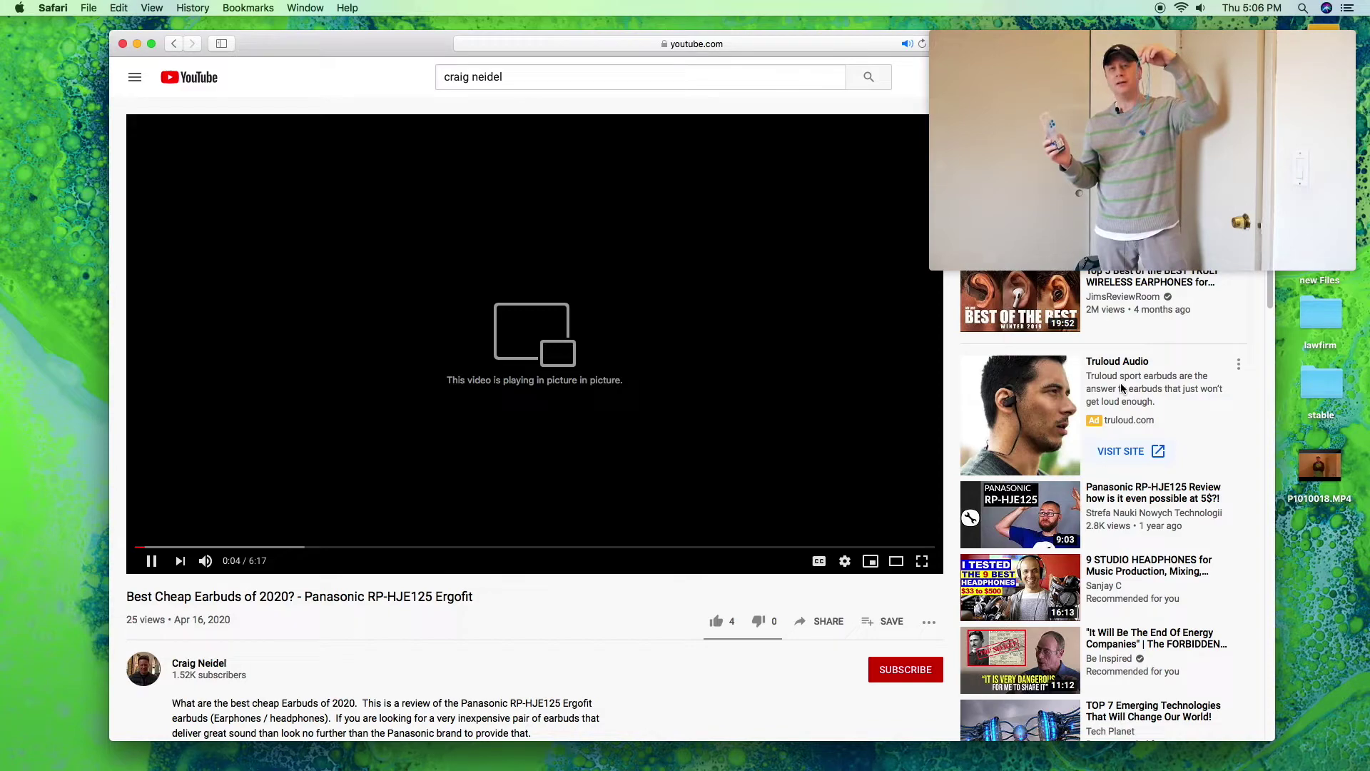
pyautogui.moveTo(832, 33)
pyautogui.mouseDown()
pyautogui.moveTo(719, 122)
pyautogui.moveTo(761, 109)
pyautogui.moveTo(742, 52)
pyautogui.moveTo(876, 25)
pyautogui.moveTo(826, 47)
pyautogui.mouseUp()
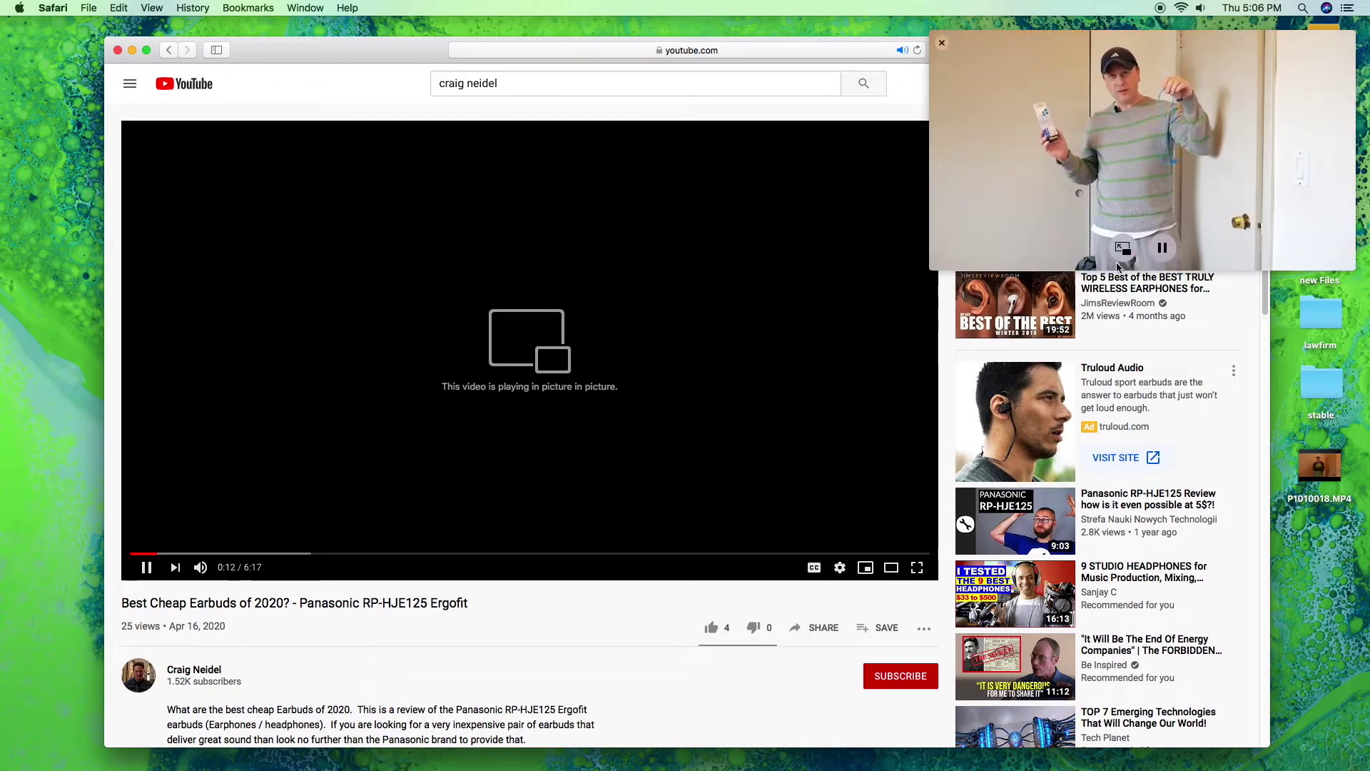
pyautogui.click(1161, 244)
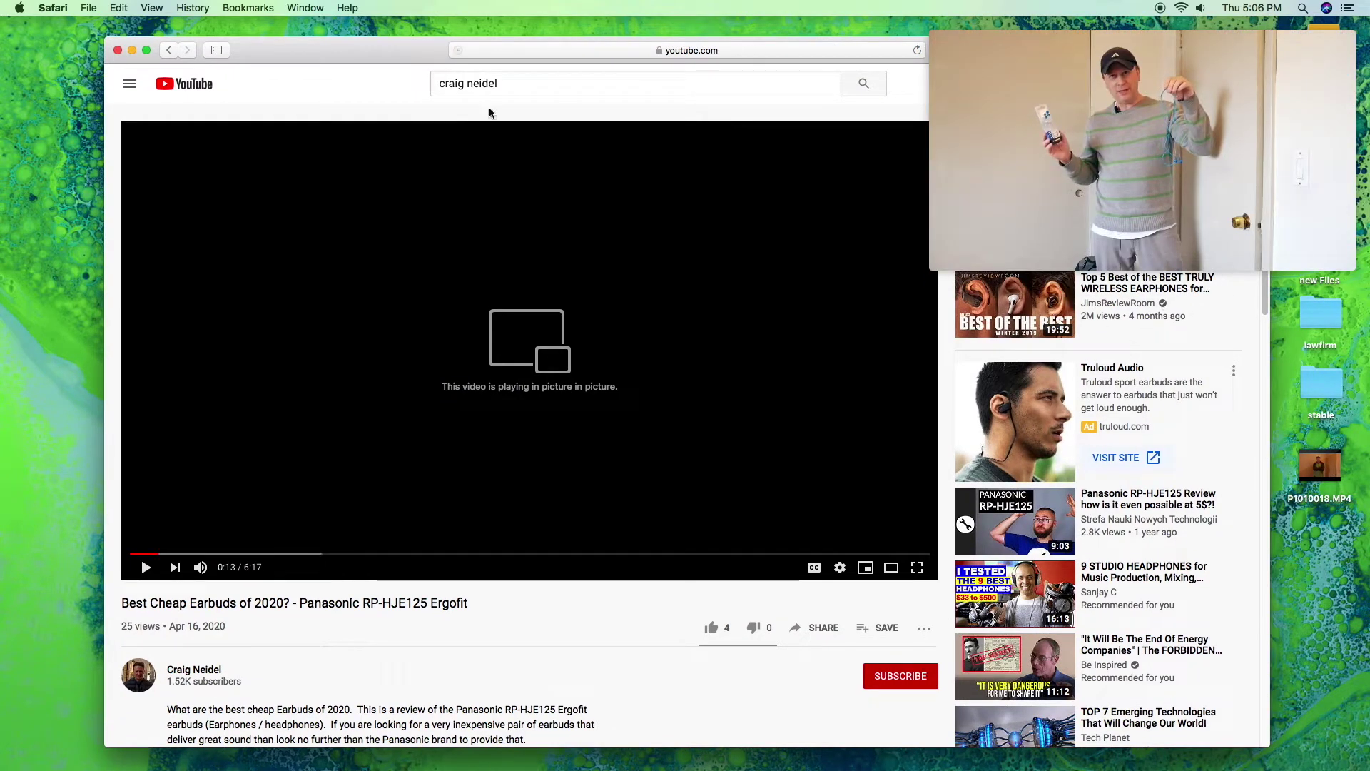
# Step: Minimize the Safari window and close the floating video
pyautogui.click(132, 50)
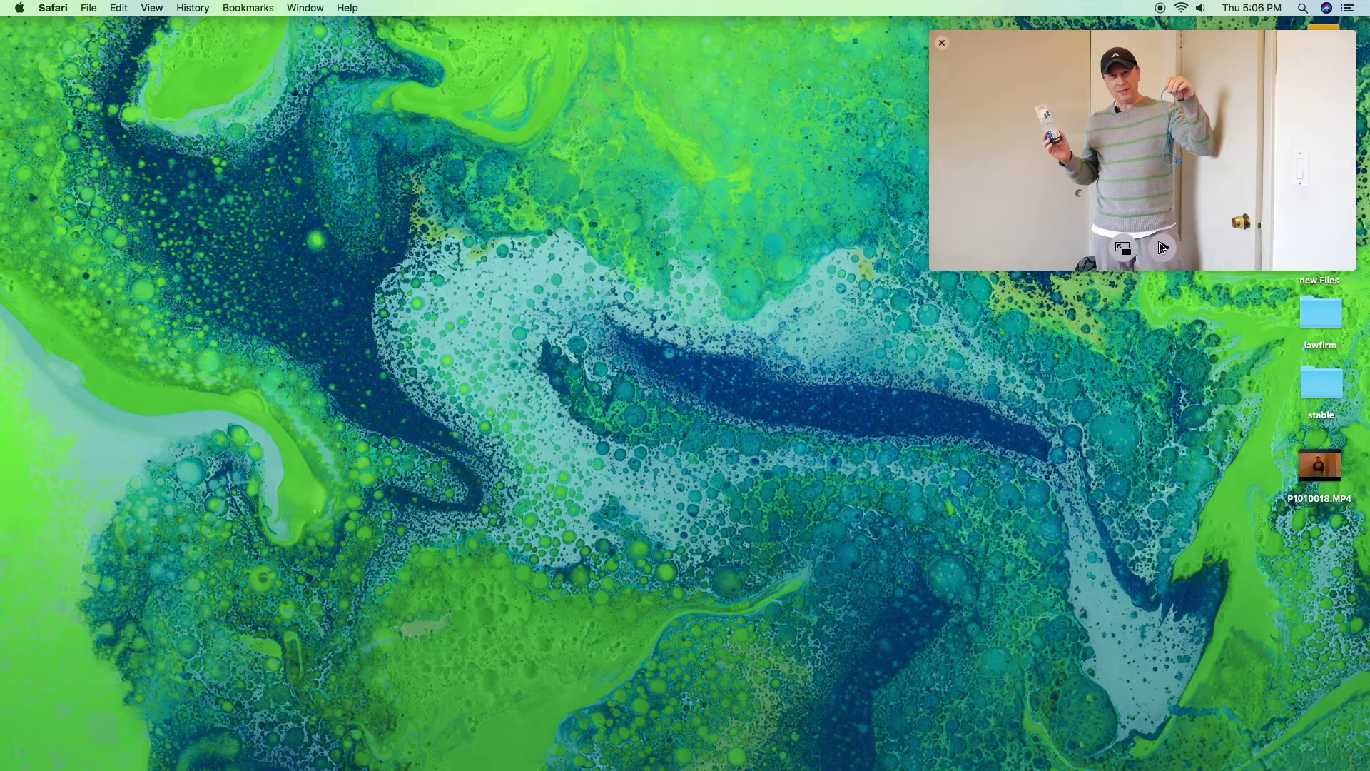
pyautogui.click(940, 44)
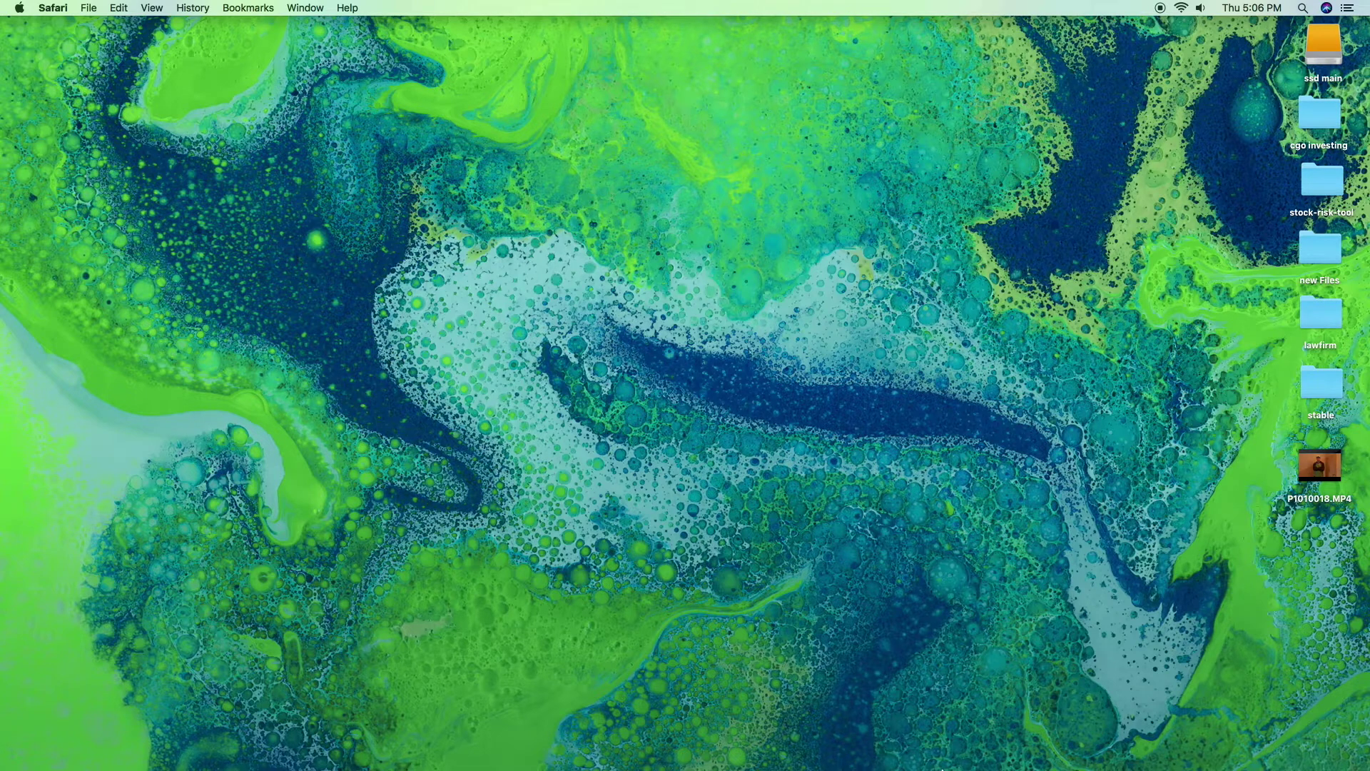
# Step: Launch Helium from the installed applications and move its window to the upper middle of the desktop
pyautogui.moveTo(512, 768)
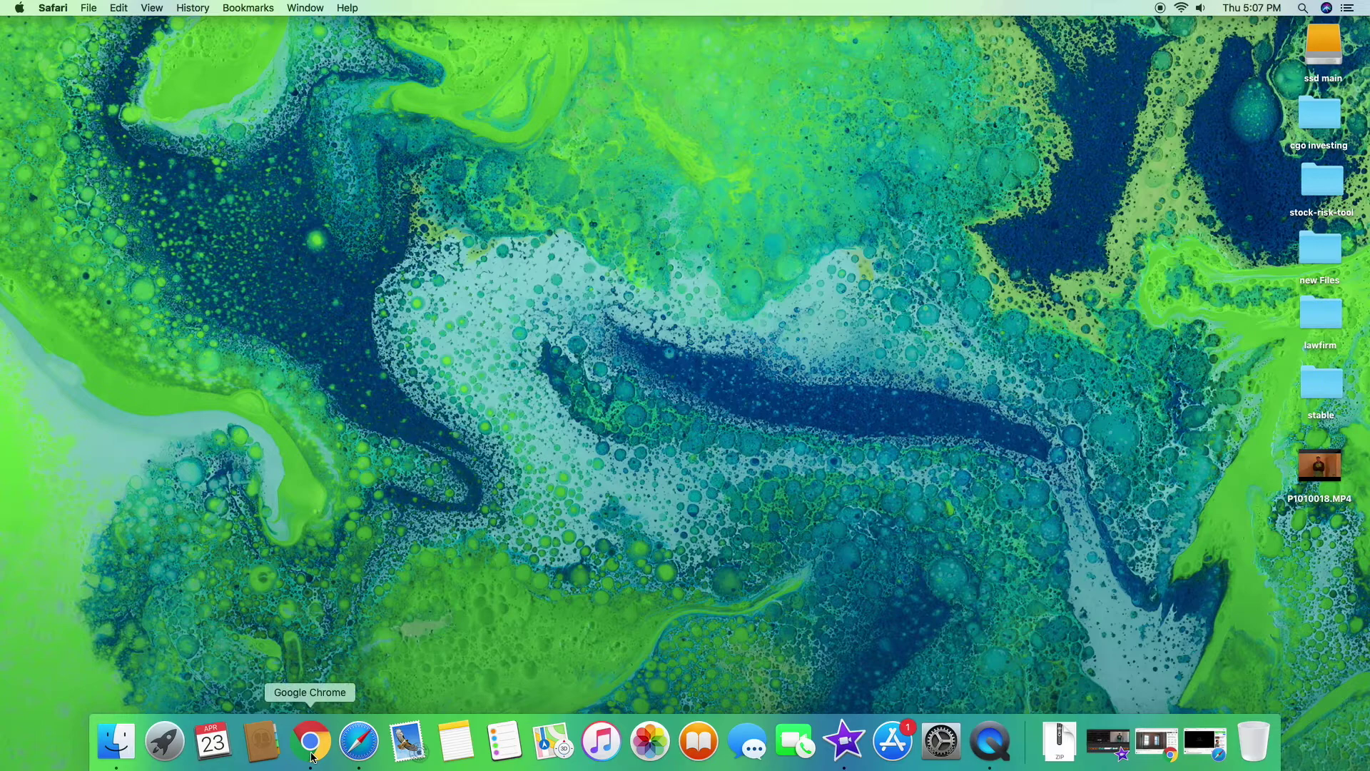
pyautogui.click(166, 756)
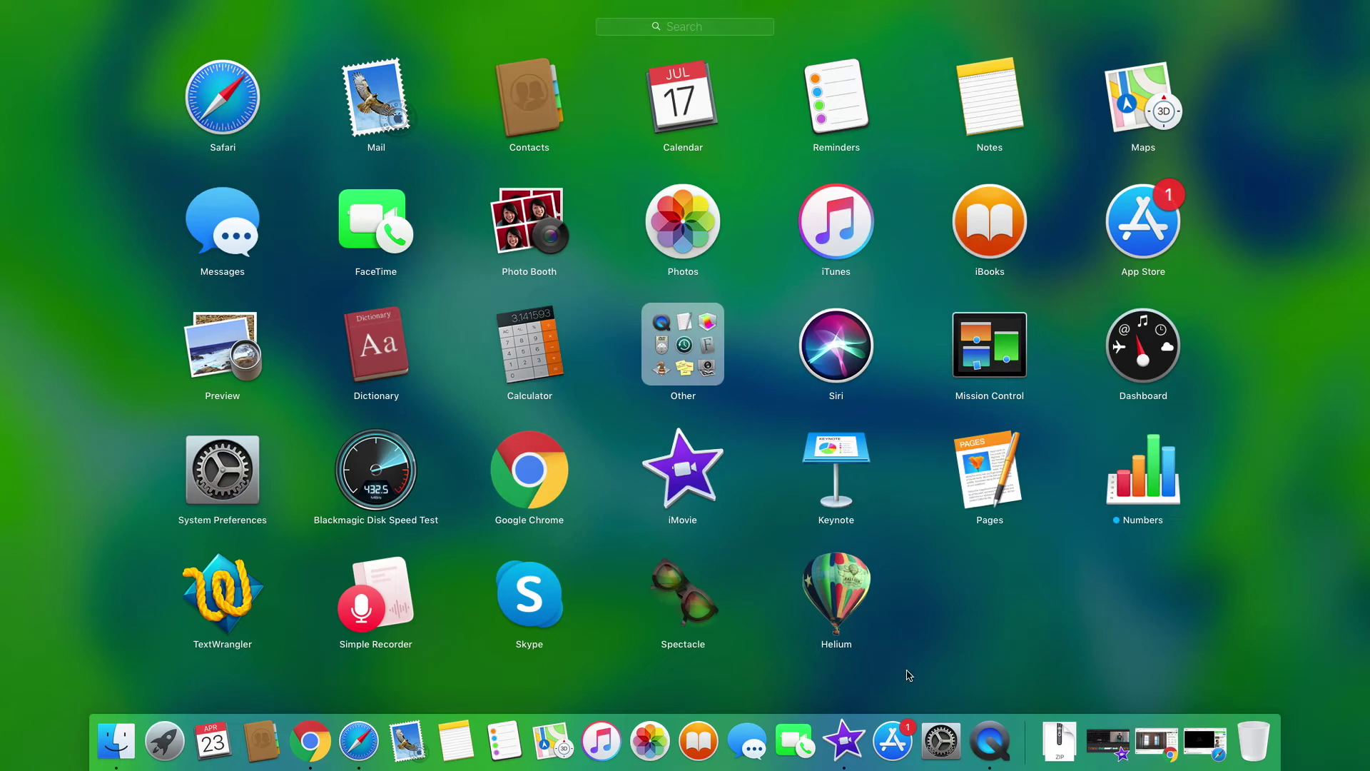
pyautogui.click(833, 587)
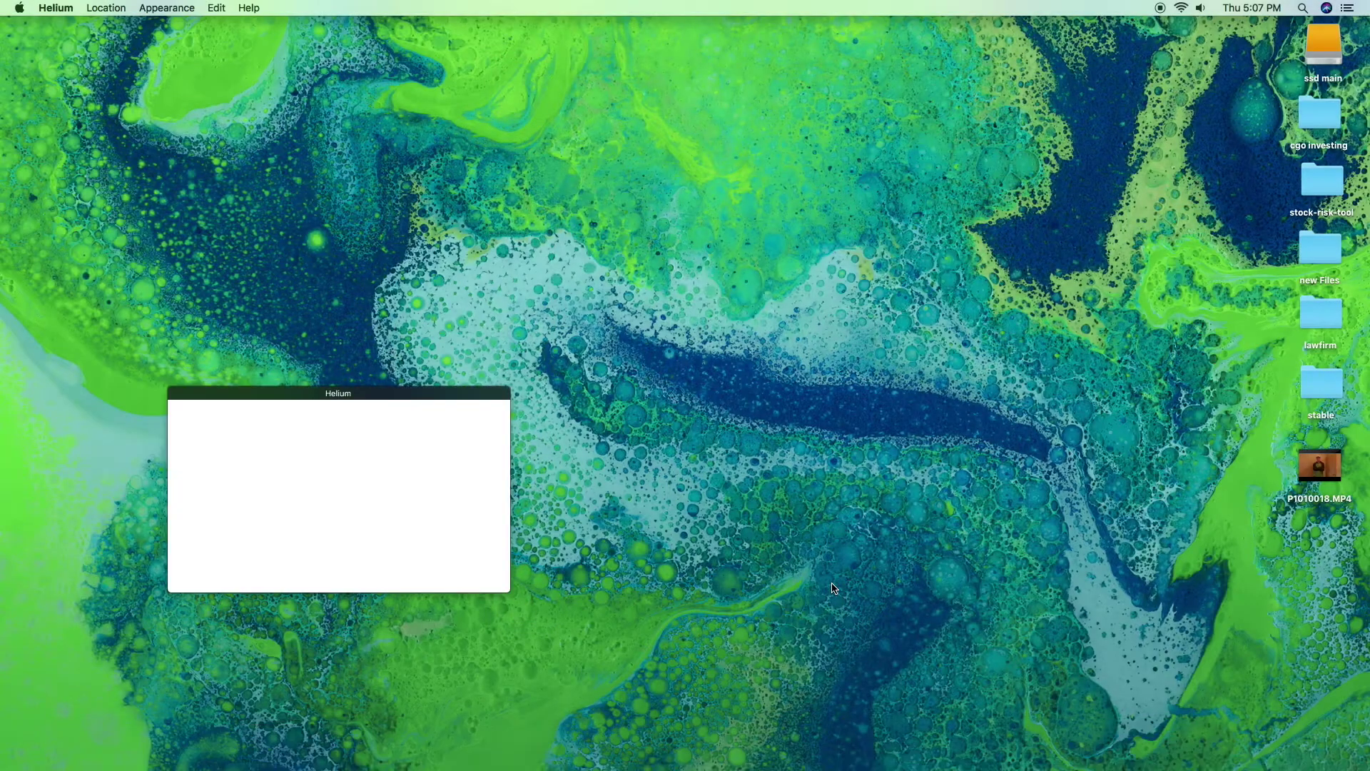
pyautogui.moveTo(332, 400); pyautogui.dragTo(659, 237)
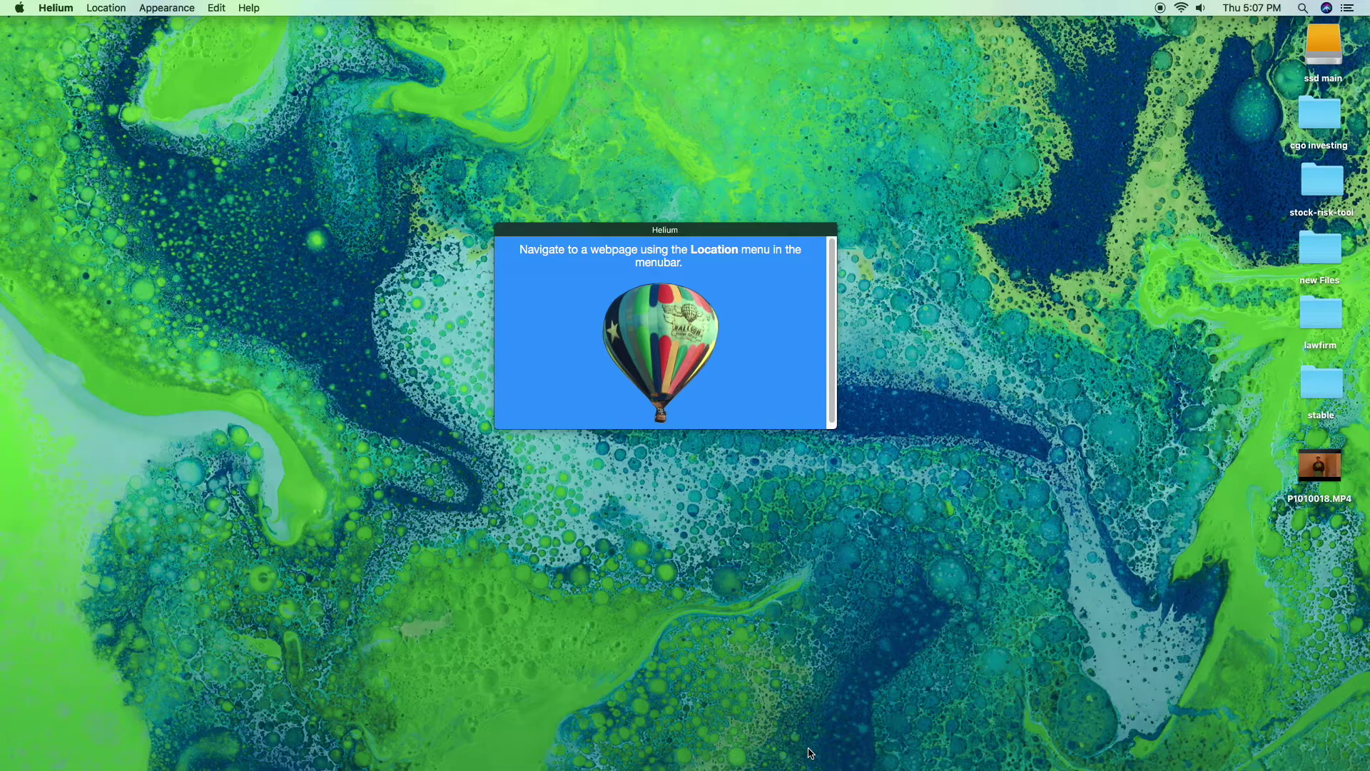
pyautogui.moveTo(680, 221); pyautogui.dragTo(735, 233)
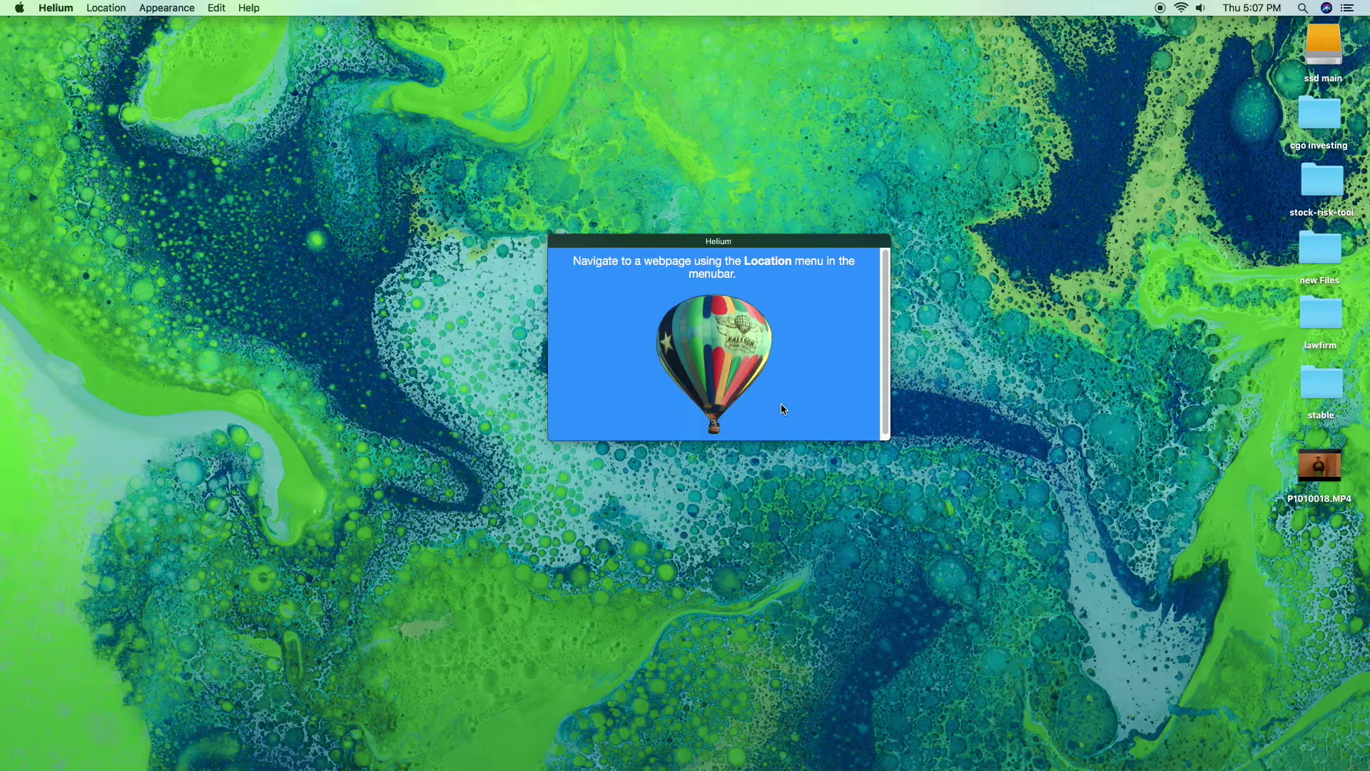
pyautogui.moveTo(682, 245); pyautogui.dragTo(639, 244)
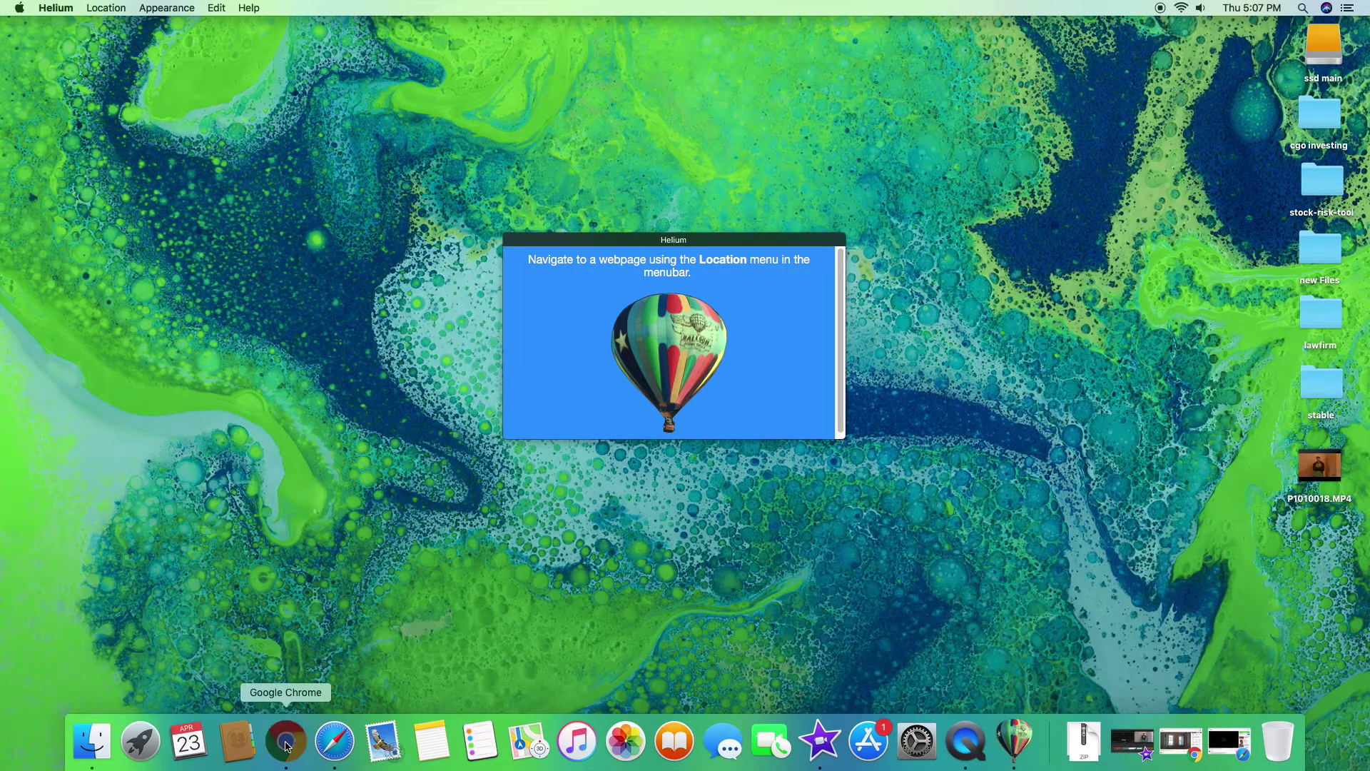
# Step: Switch to Chrome and copy the address of the open YouTube video "NYC $3900 rent by Madison Square"
pyautogui.click(284, 738)
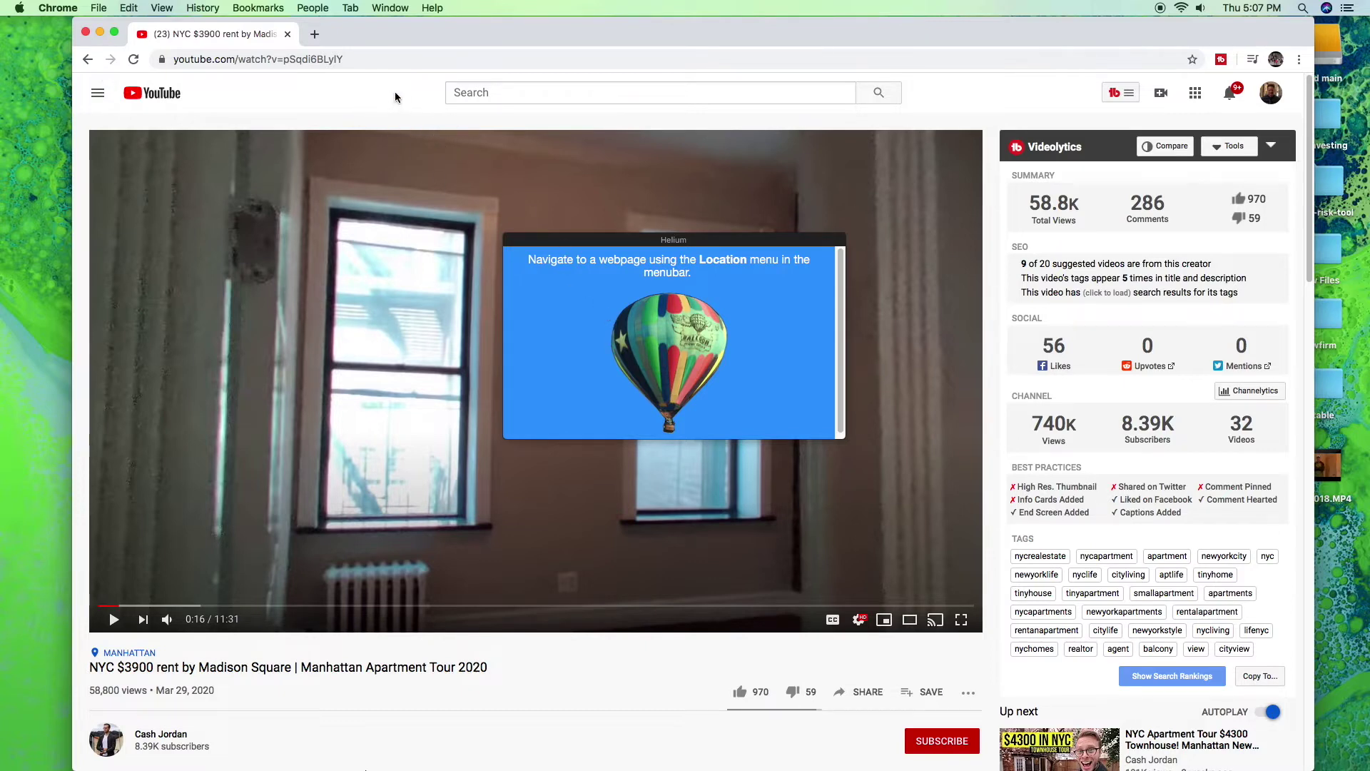
pyautogui.click(389, 63)
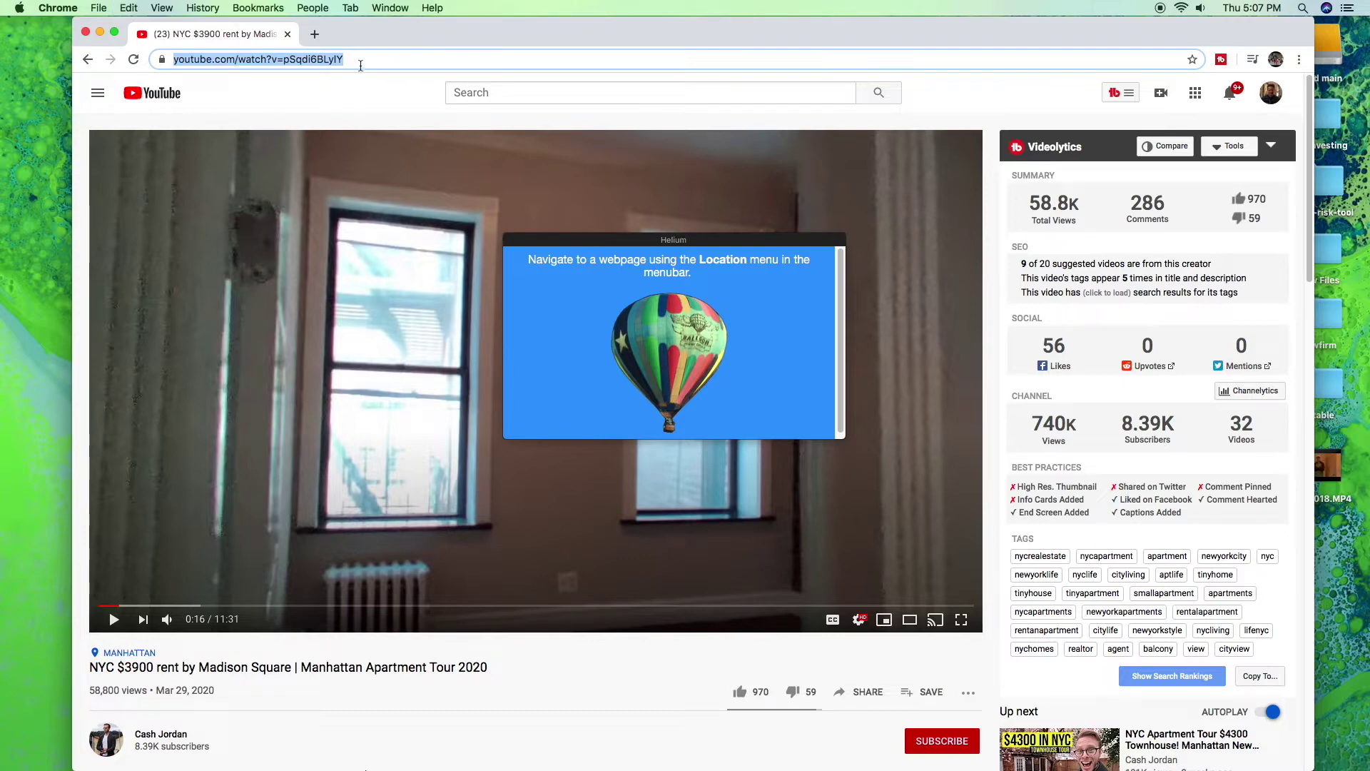
pyautogui.moveTo(624, 240); pyautogui.dragTo(625, 239)
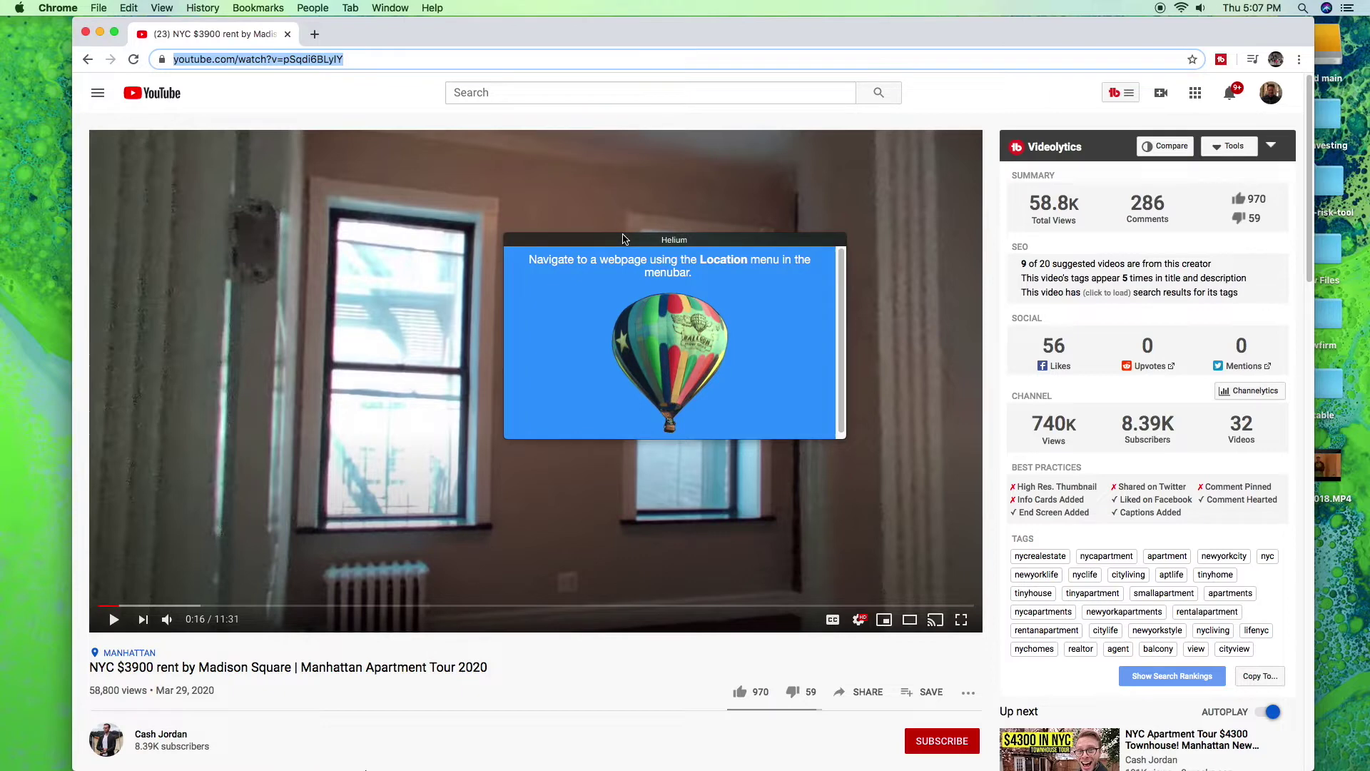
pyautogui.click(1038, 739)
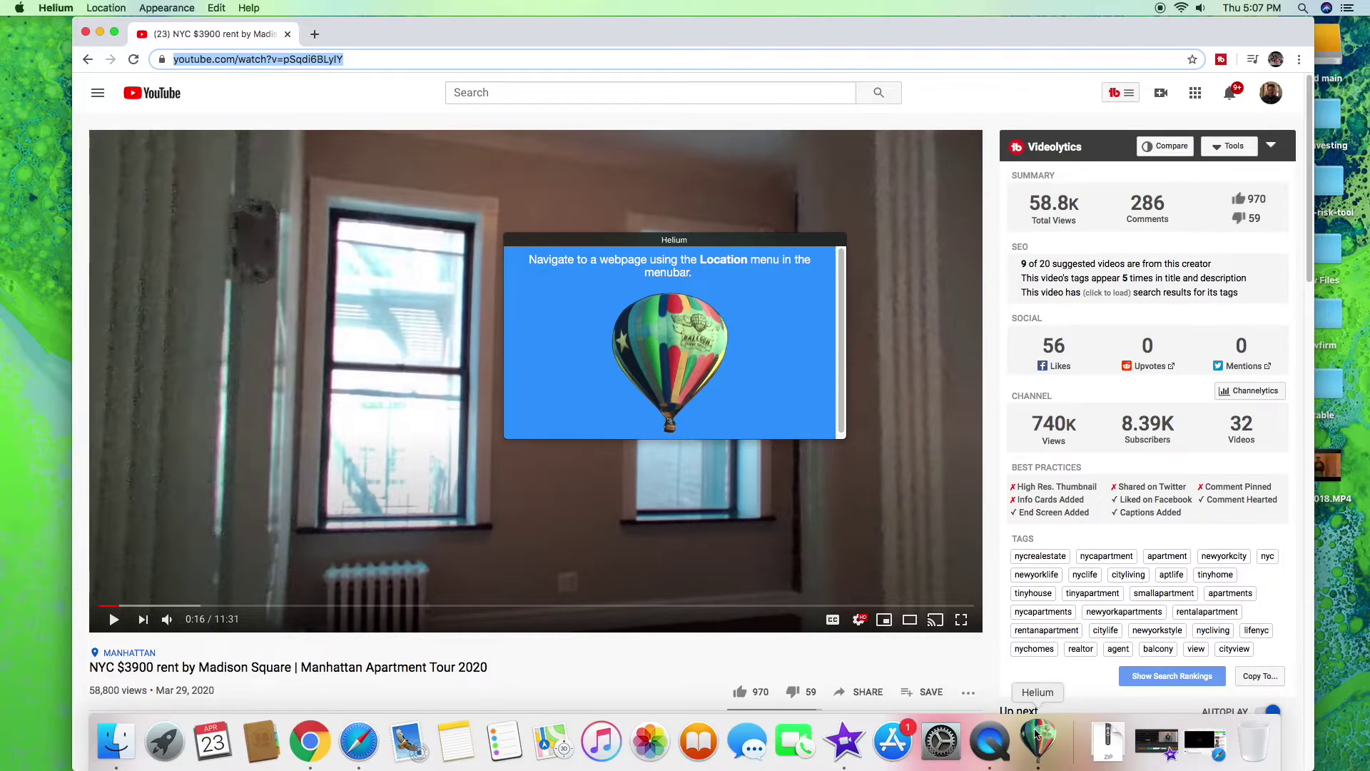
pyautogui.click(117, 8)
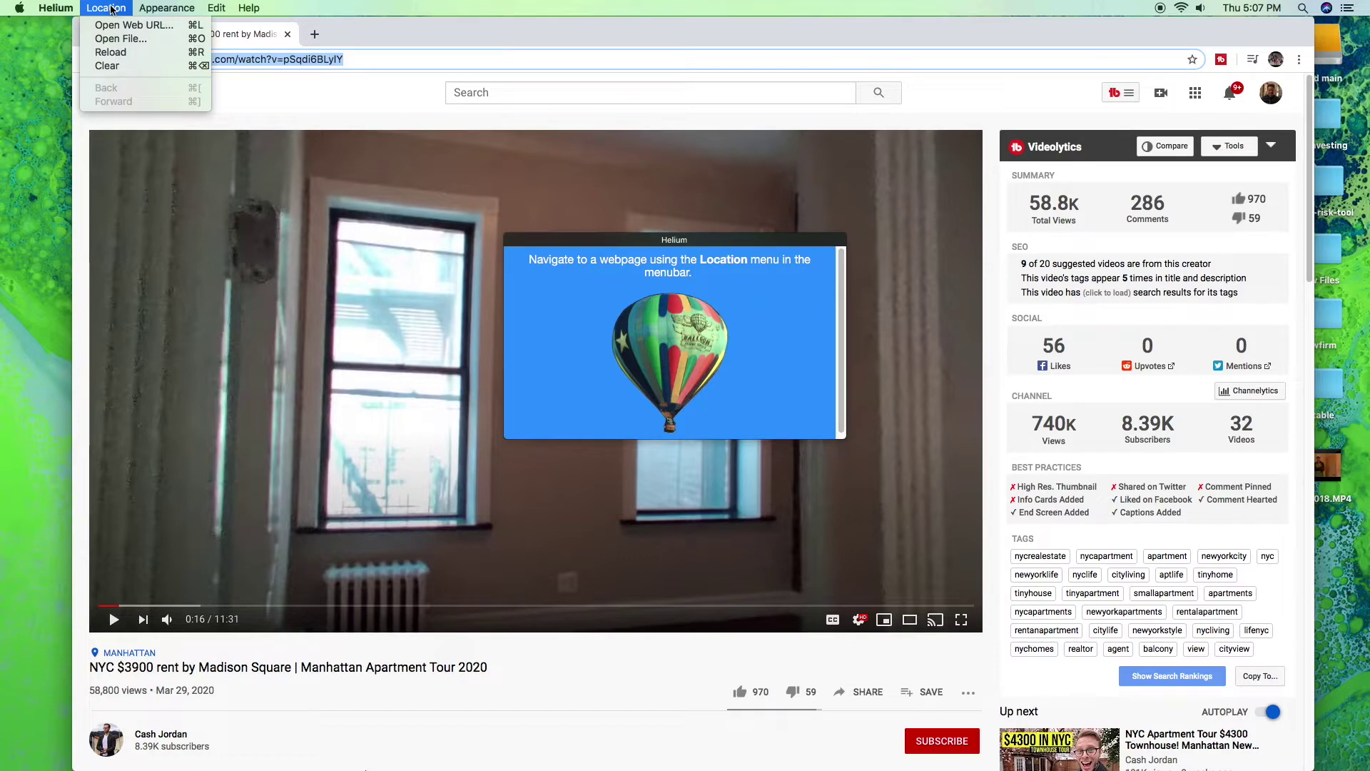
pyautogui.click(144, 27)
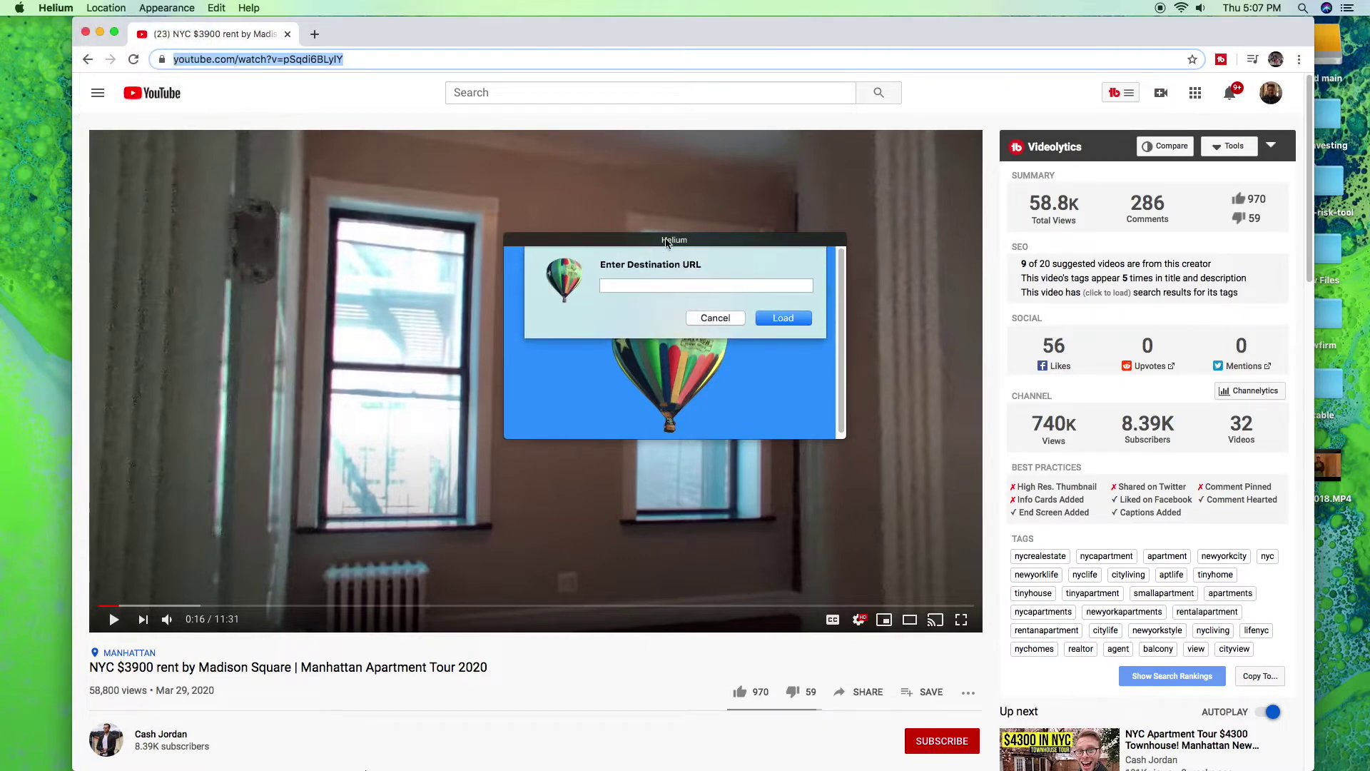
pyautogui.click(615, 285)
pyautogui.write('https://www.youtube.com/watch?v=pSqdi6BLyIY')
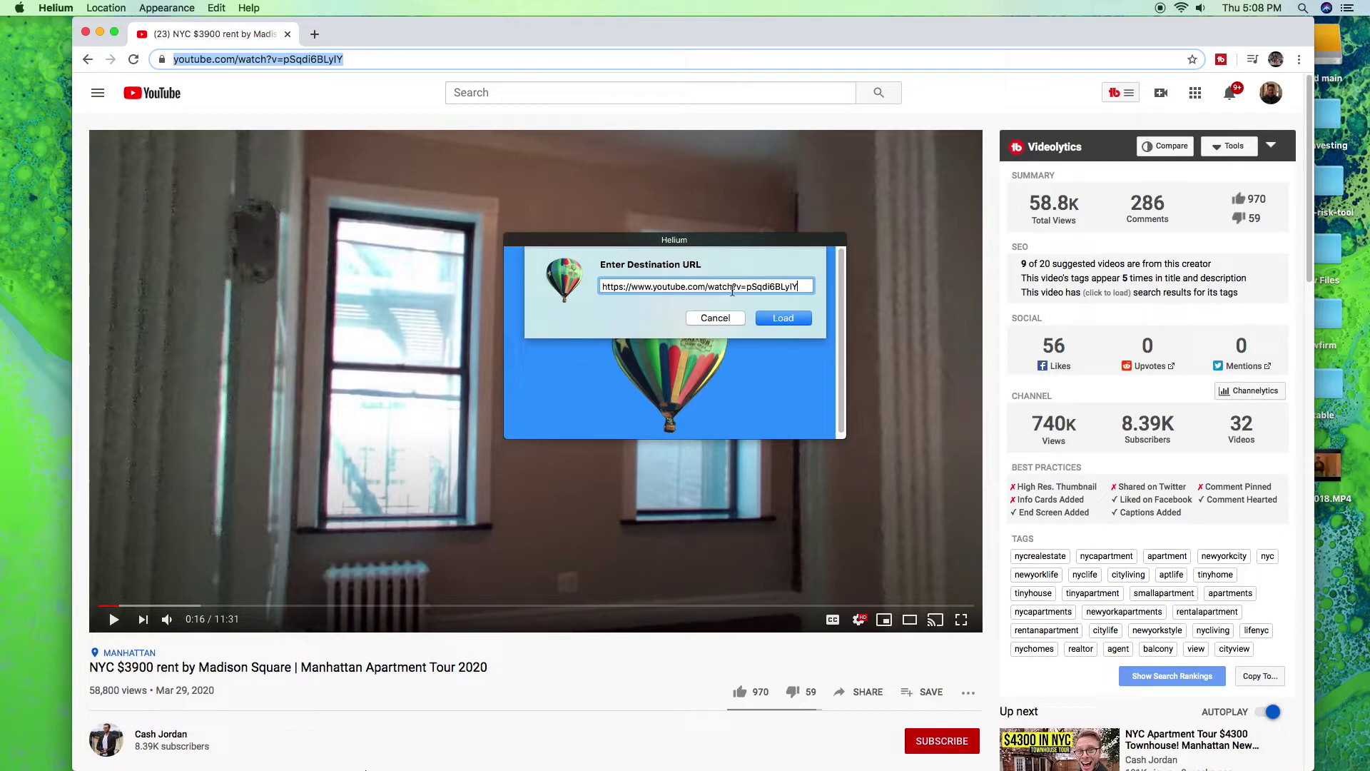
pyautogui.click(782, 319)
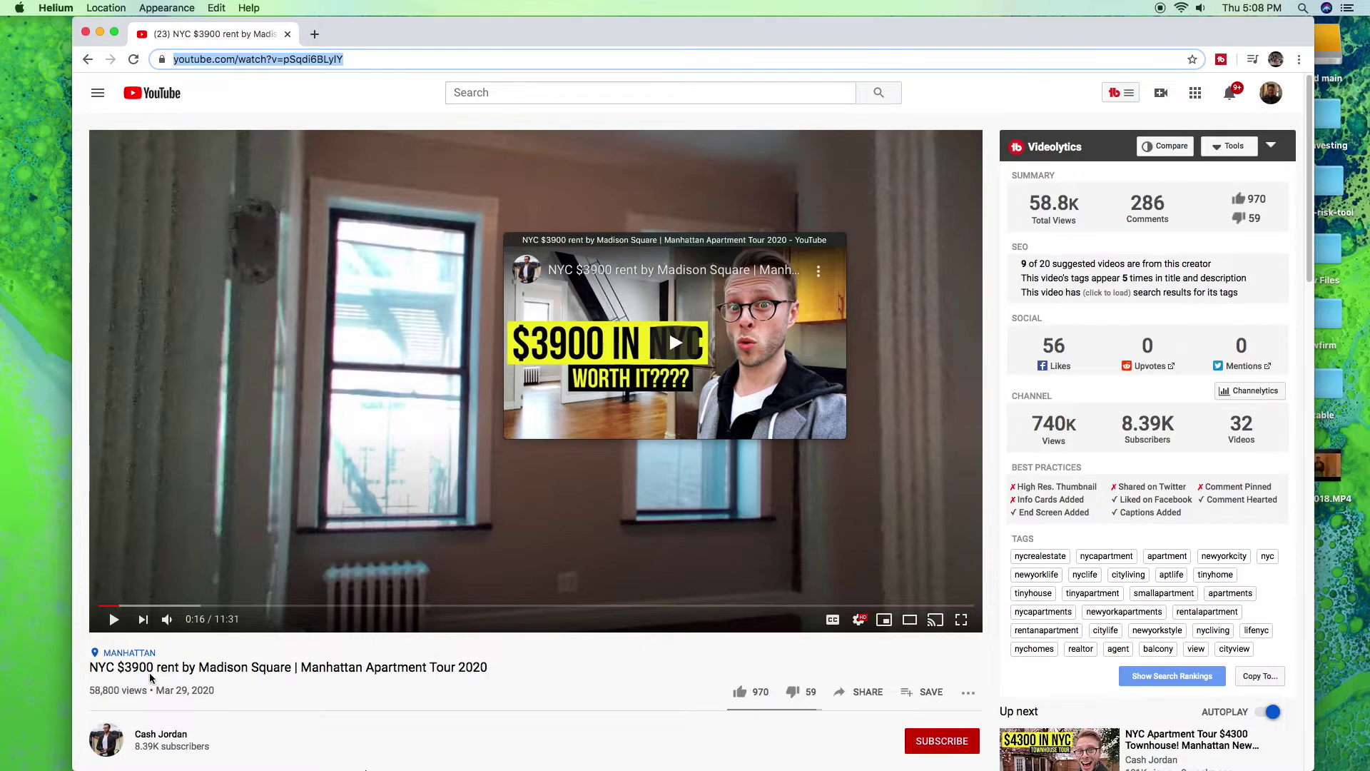
# Step: Play the floating video, shift it over the YouTube page's Videolytics sidebar, and minimize the Chrome window
pyautogui.click(670, 331)
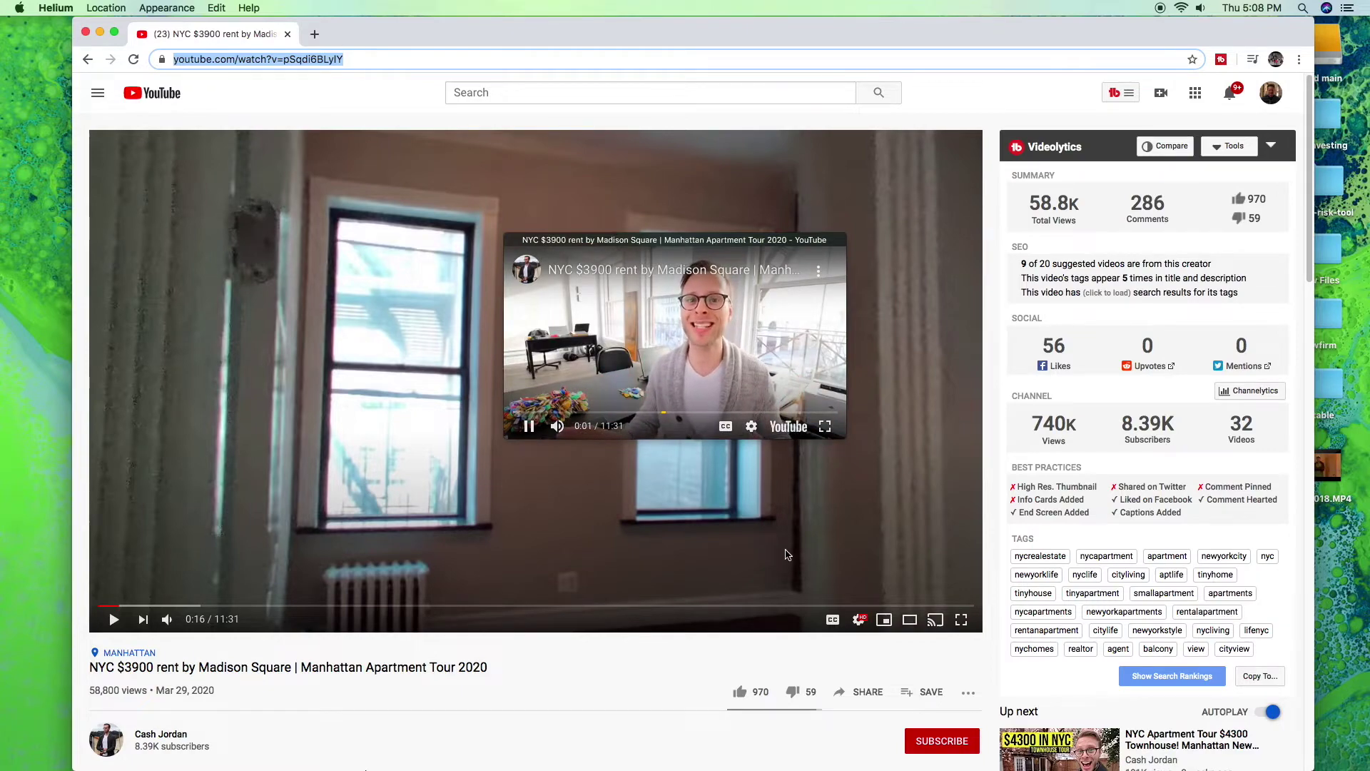
pyautogui.moveTo(674, 240); pyautogui.dragTo(1022, 124)
pyautogui.click(99, 31)
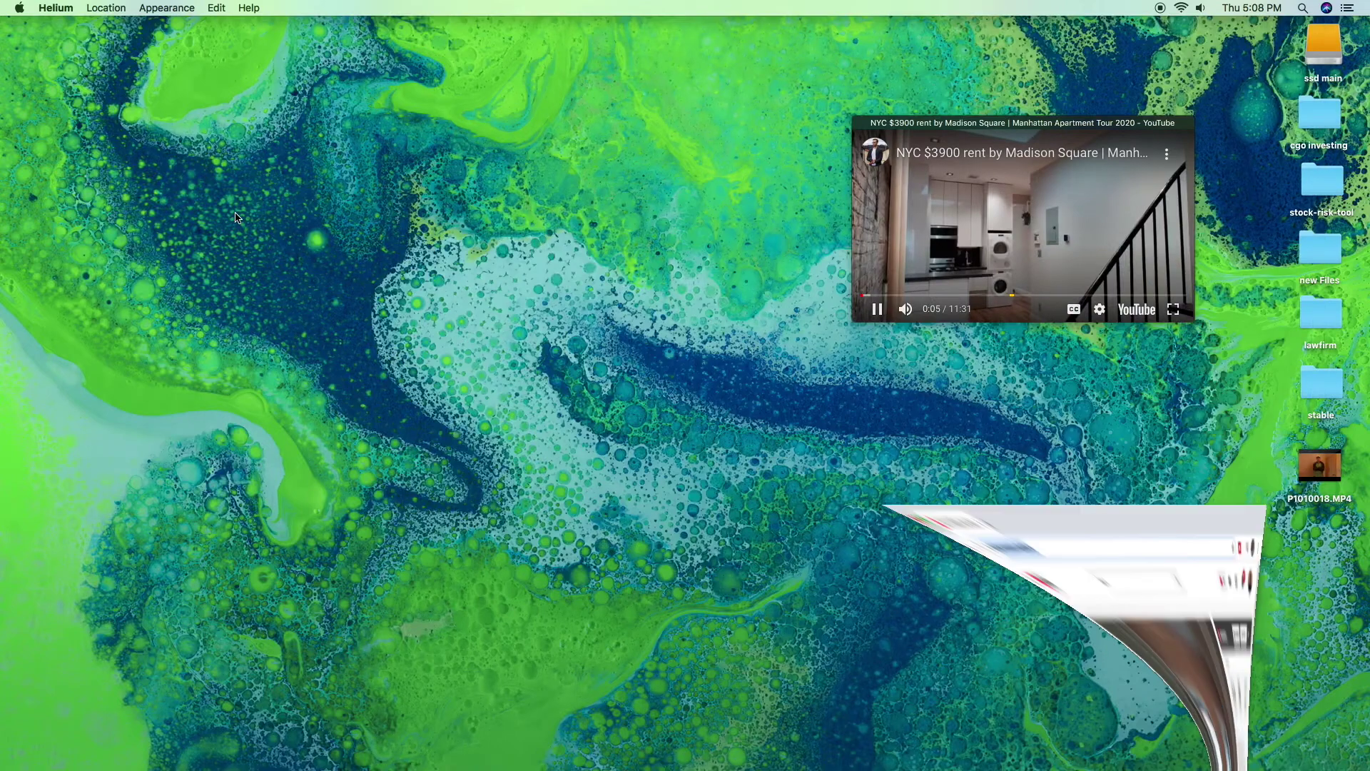
# Step: Restore the Chrome window beneath the floating video and pause the floating video
pyautogui.moveTo(478, 768)
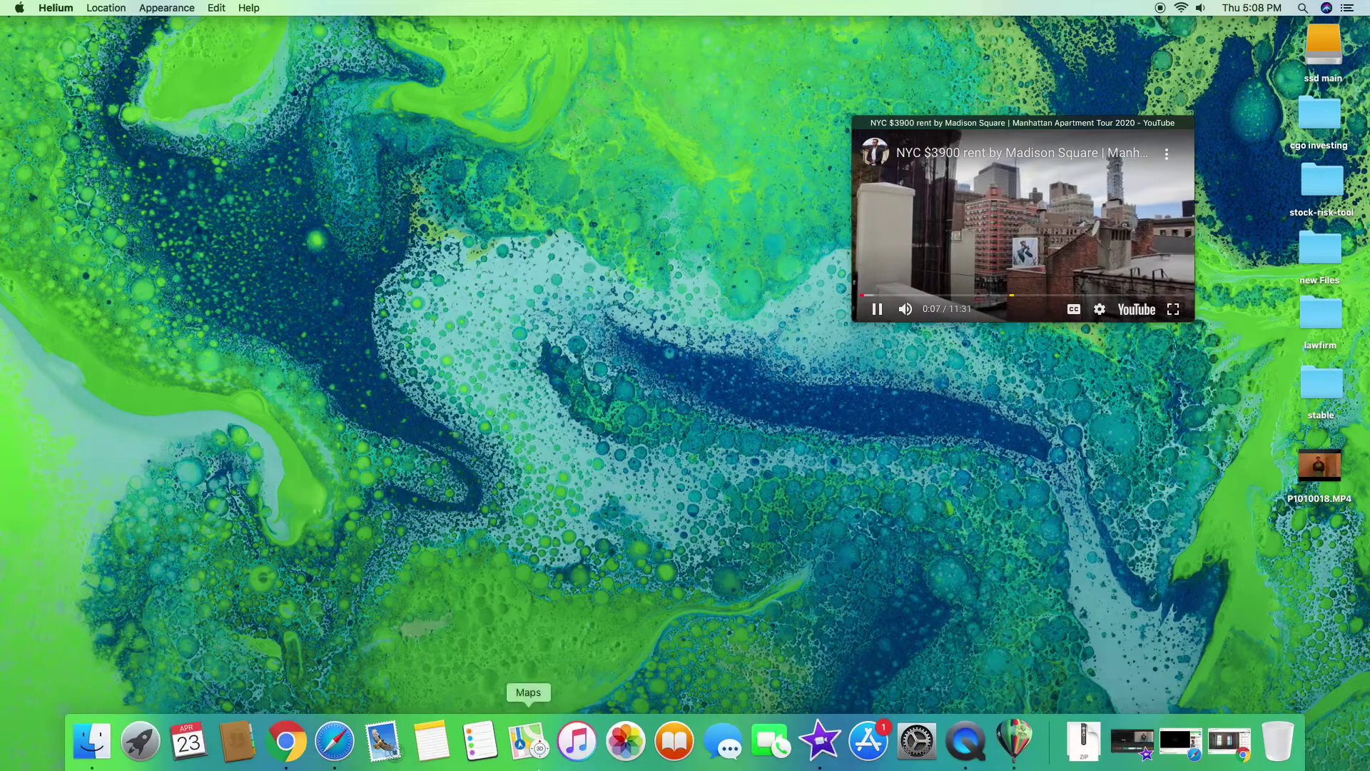
pyautogui.click(286, 742)
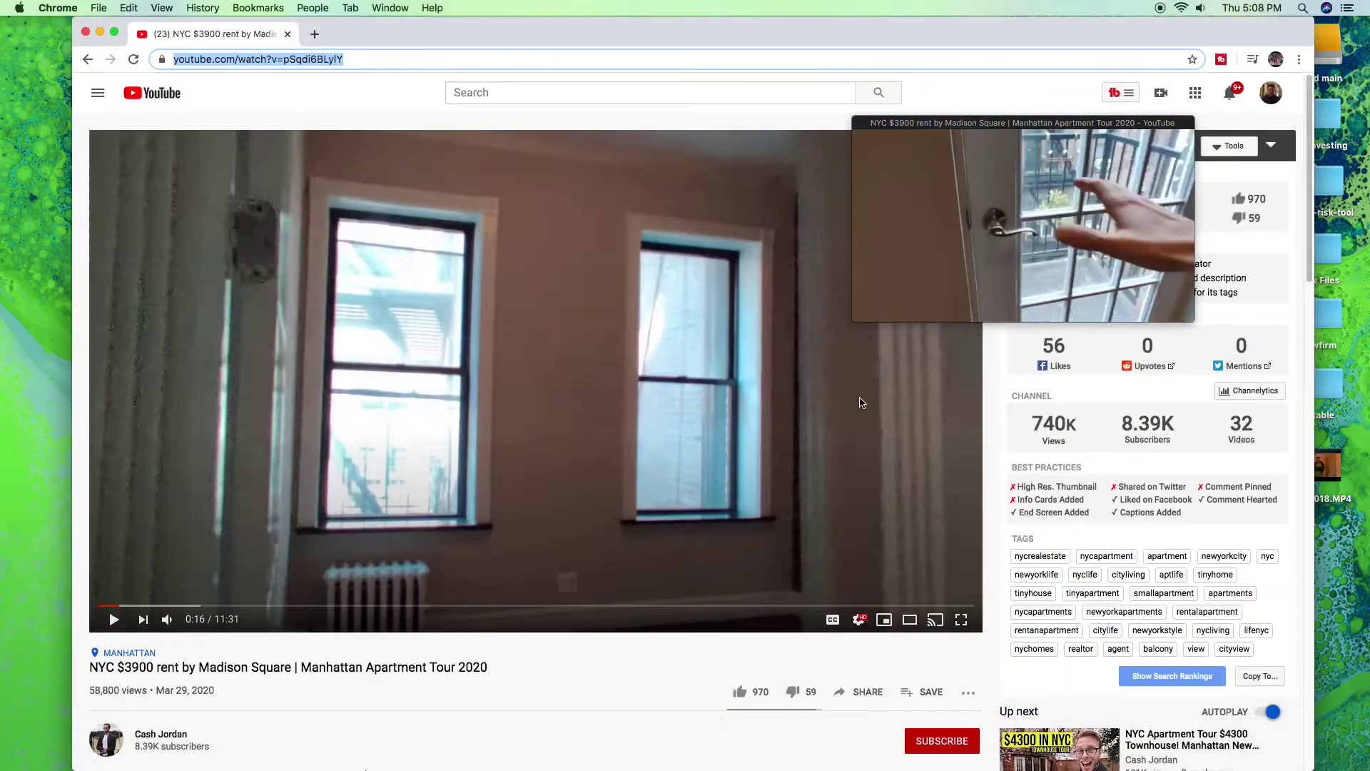
pyautogui.moveTo(862, 312)
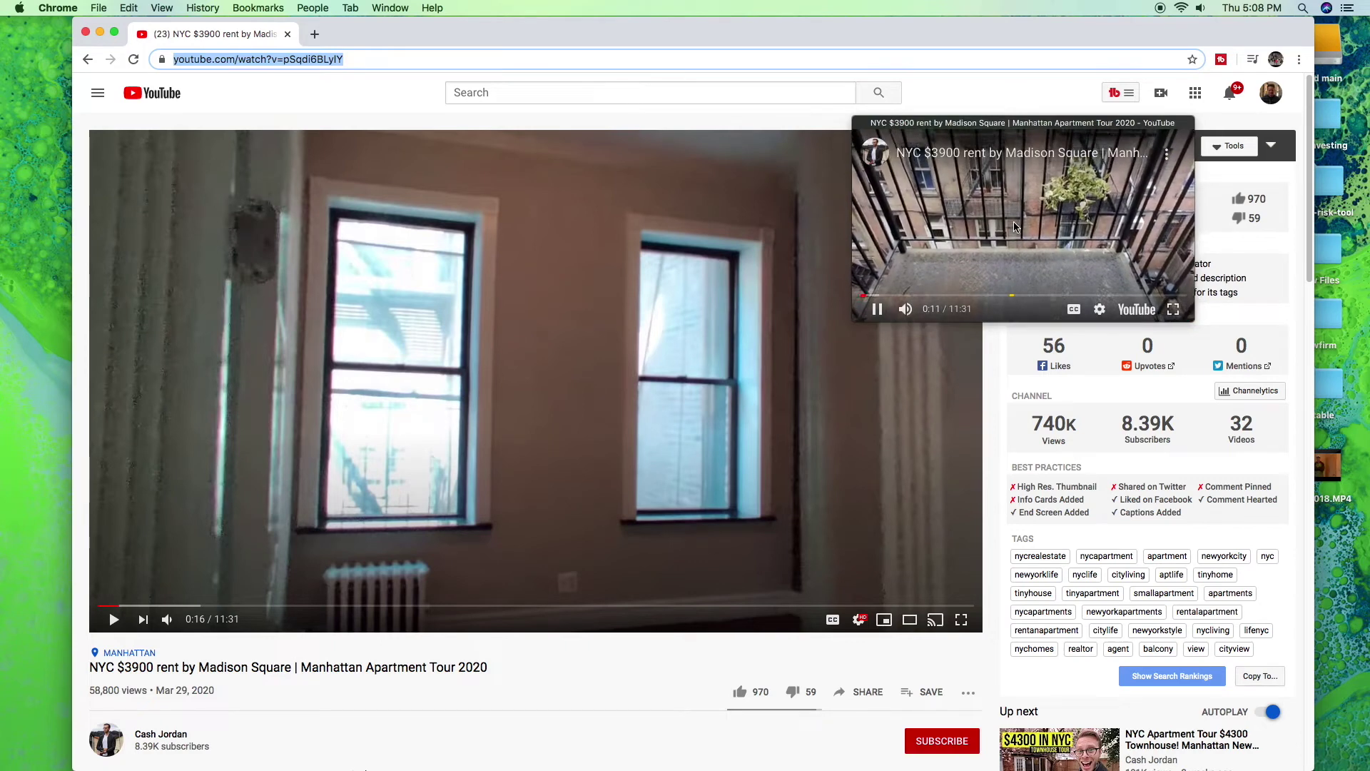
pyautogui.click(877, 308)
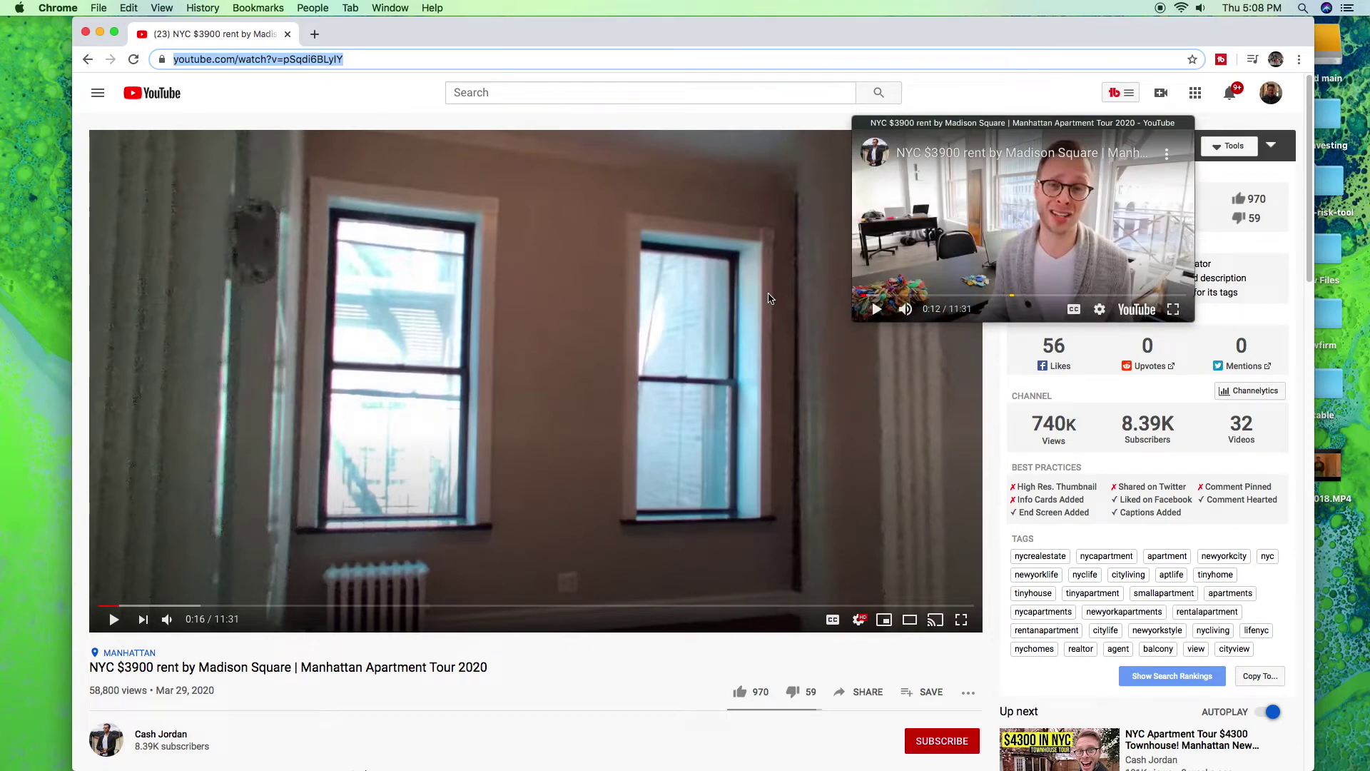
# Step: Move the floating video lower over the Videolytics sidebar, and briefly play and pause it
pyautogui.moveTo(1061, 122); pyautogui.dragTo(1119, 274)
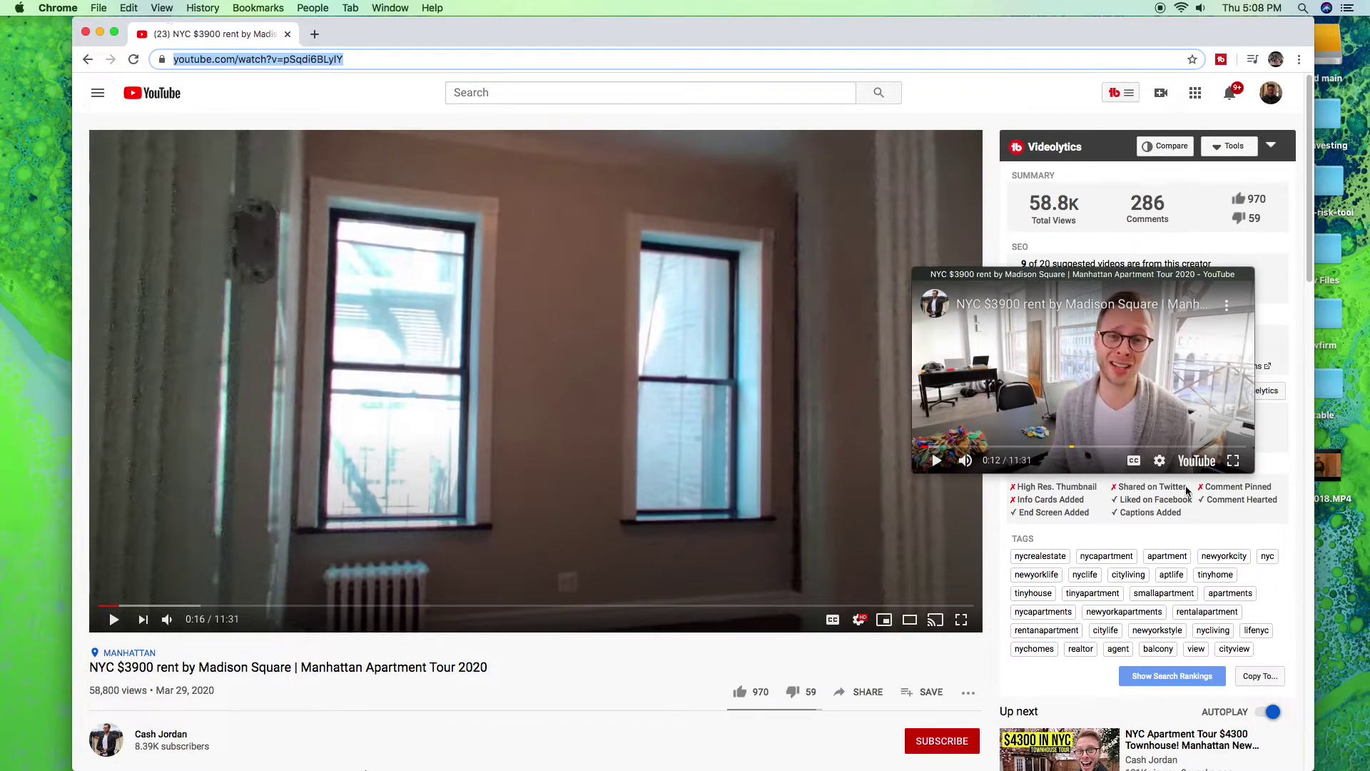
pyautogui.click(1151, 416)
pyautogui.click(1106, 382)
# Step: Look through Helium's translucency and opacity options, and move the floating video over the YouTube page's main player
pyautogui.click(995, 746)
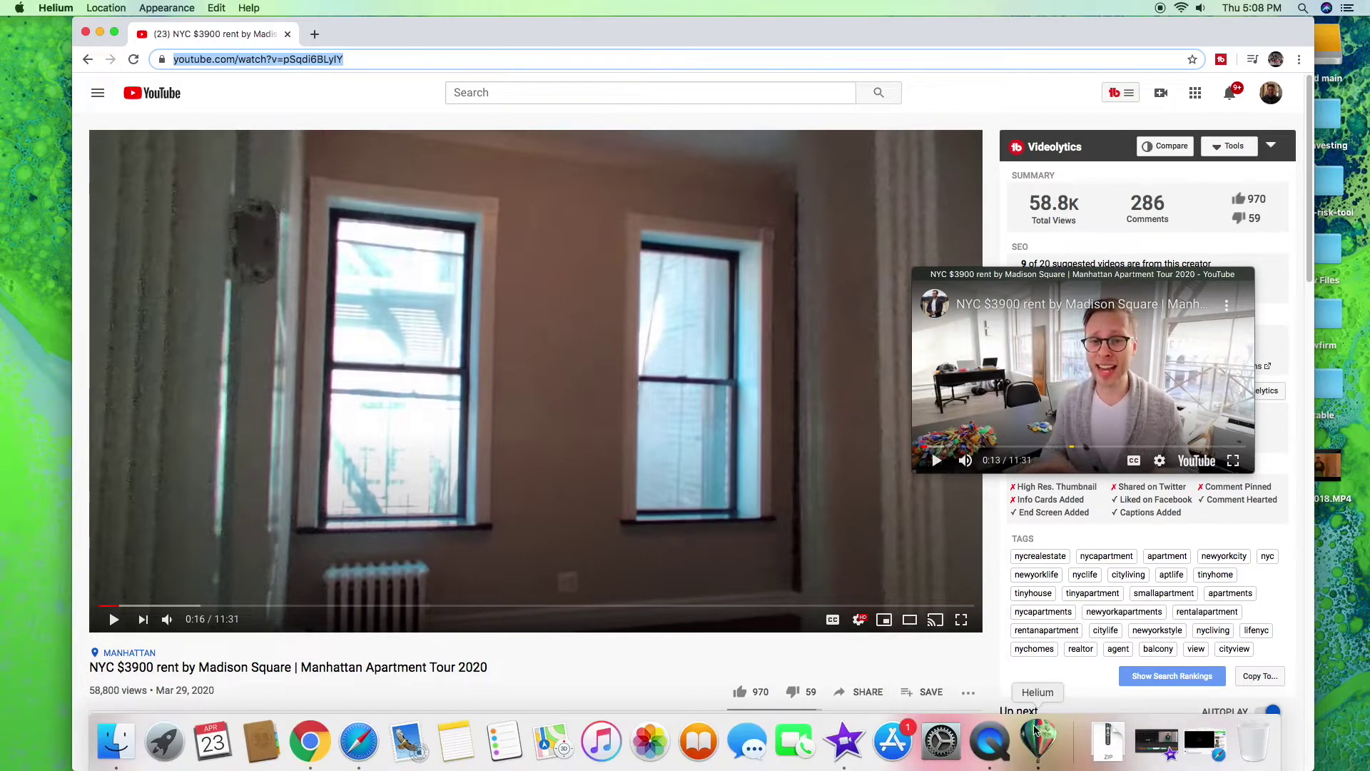
pyautogui.click(167, 8)
pyautogui.moveTo(186, 26)
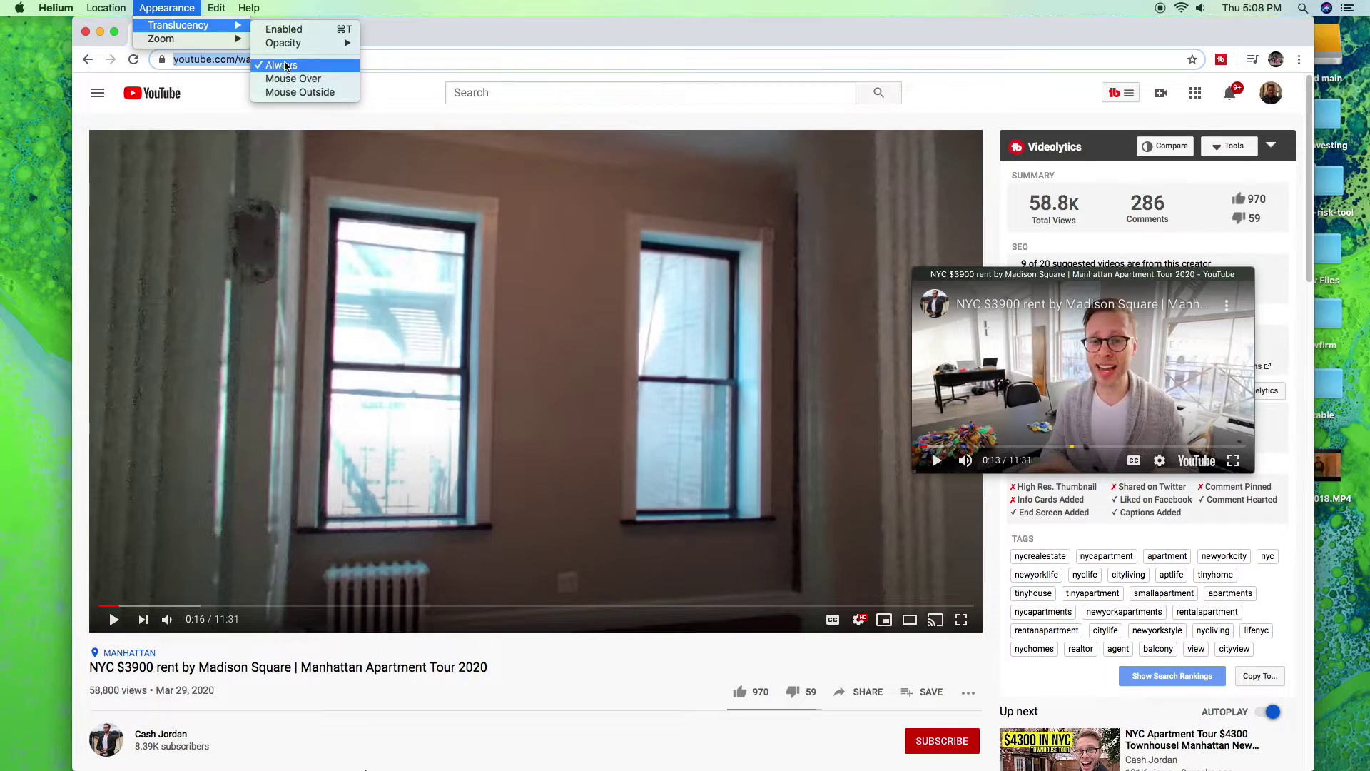
pyautogui.moveTo(282, 49)
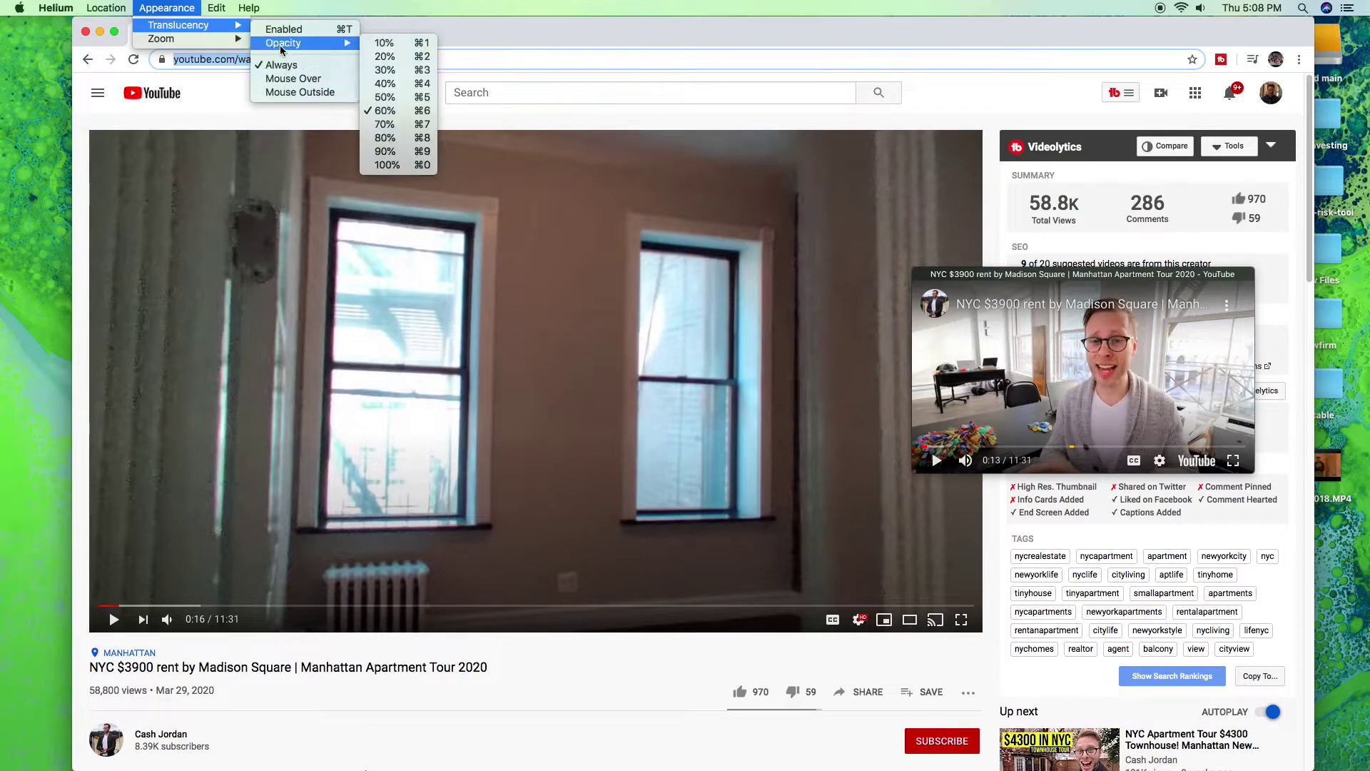
pyautogui.click(381, 70)
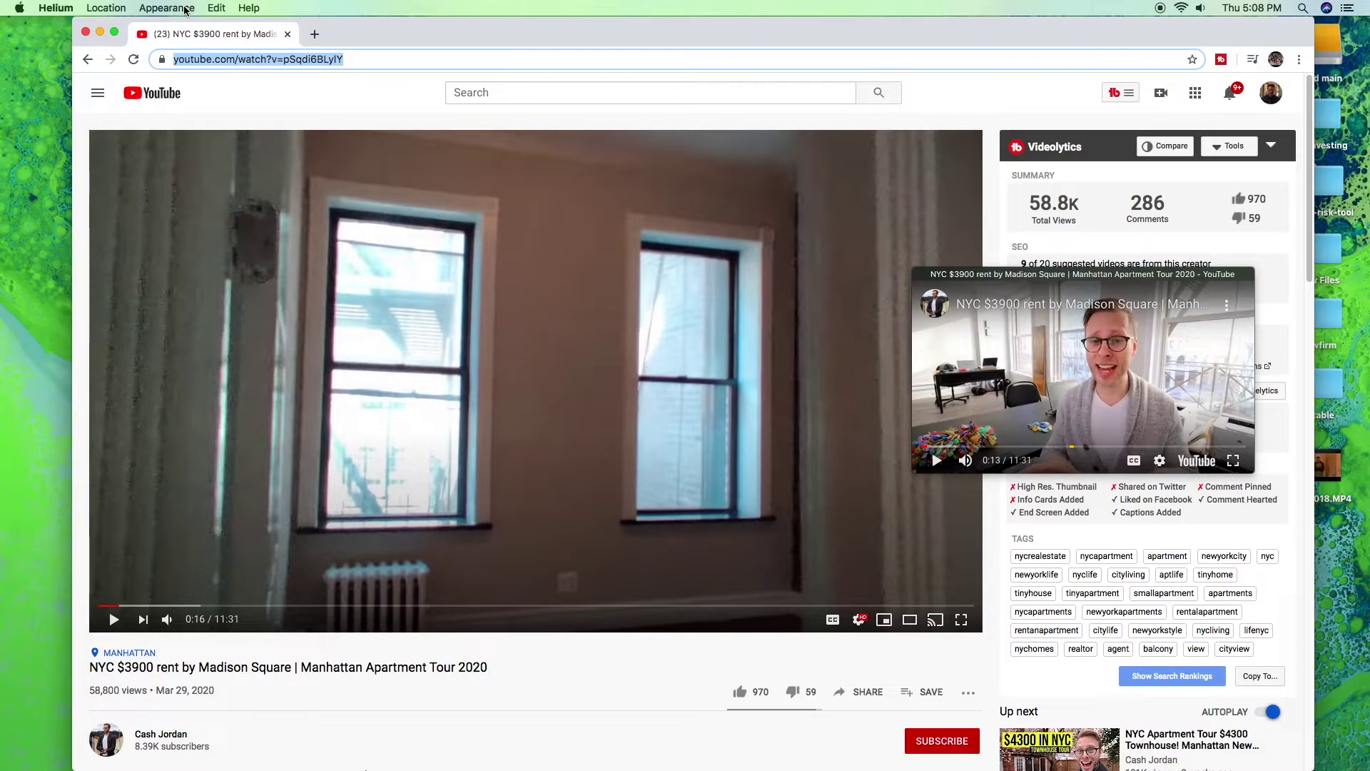
pyautogui.click(214, 20)
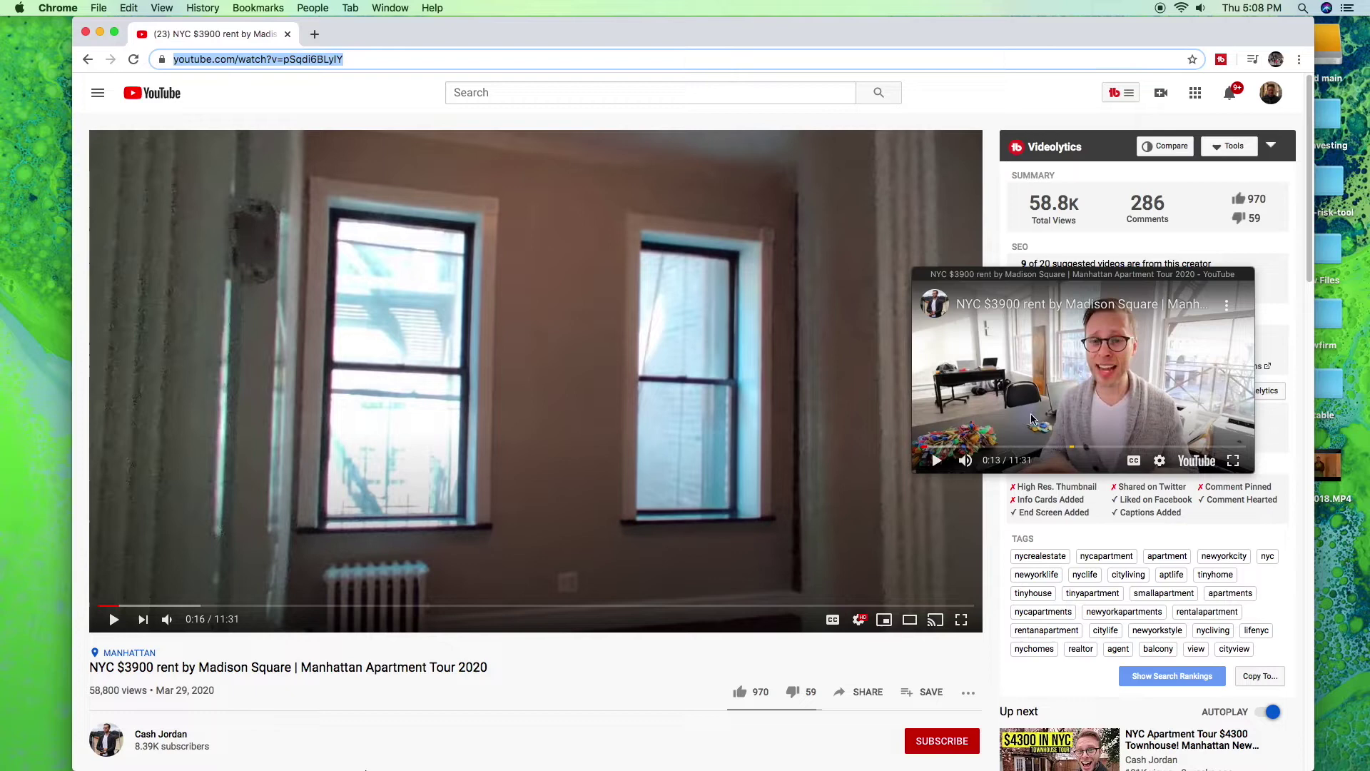
pyautogui.moveTo(1071, 274); pyautogui.dragTo(544, 346)
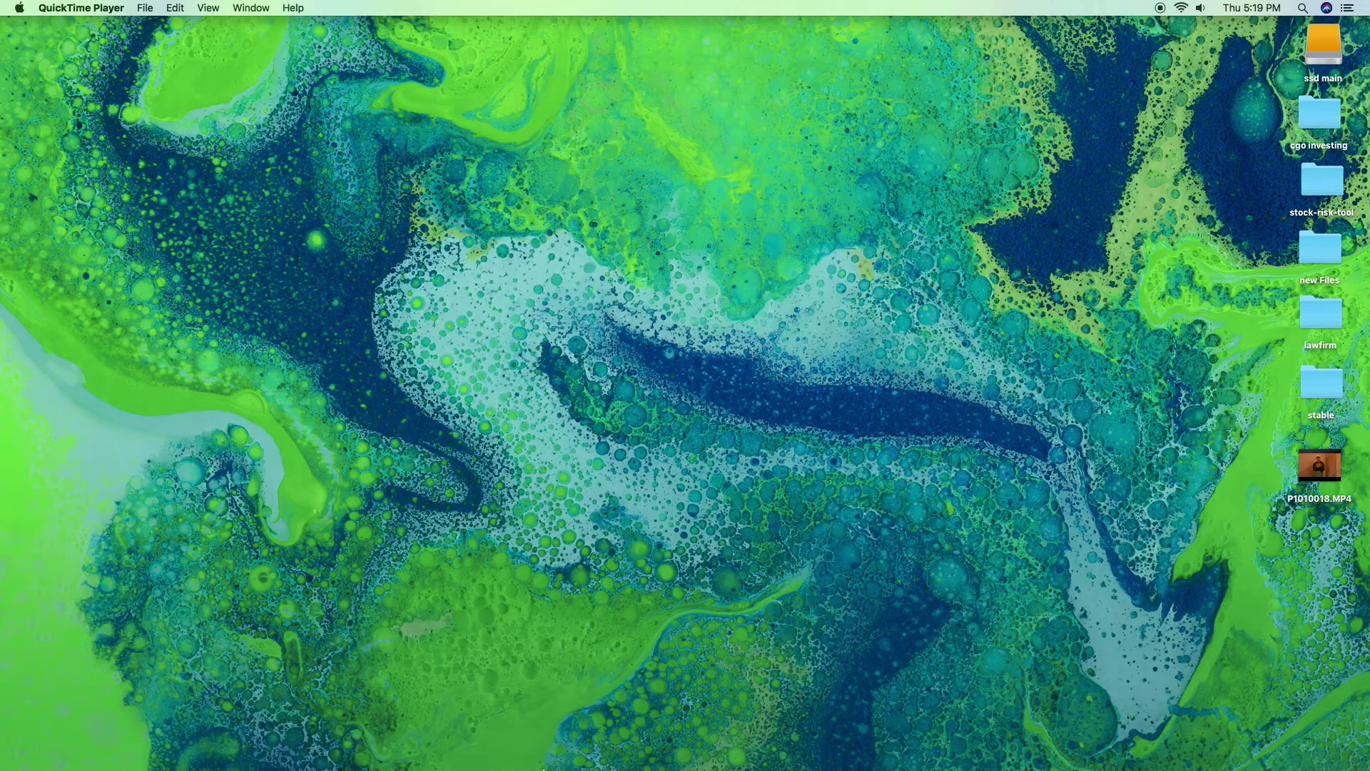
# Step: Switch to Chrome to view the Mac App Store page for Encrypto: Secure Your Files, and minimize the window
pyautogui.moveTo(646, 756)
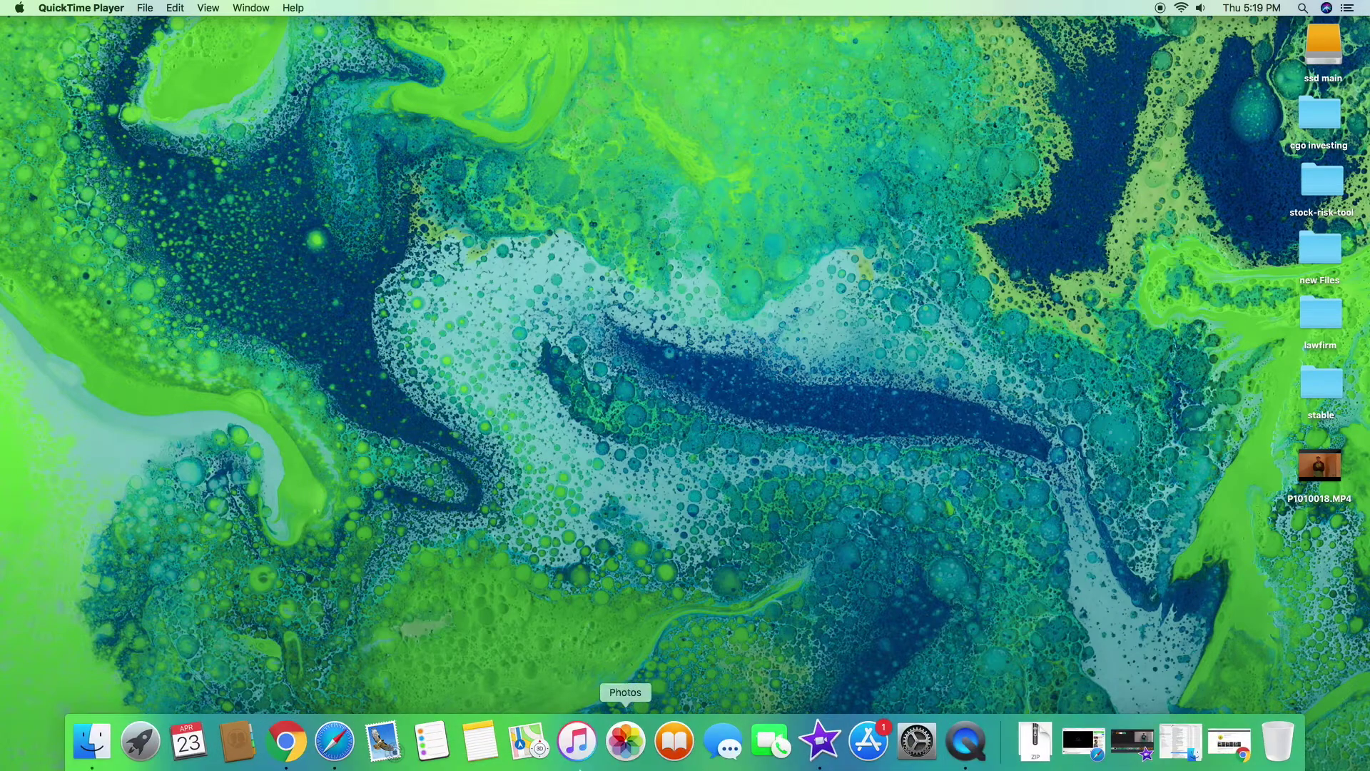
pyautogui.click(284, 746)
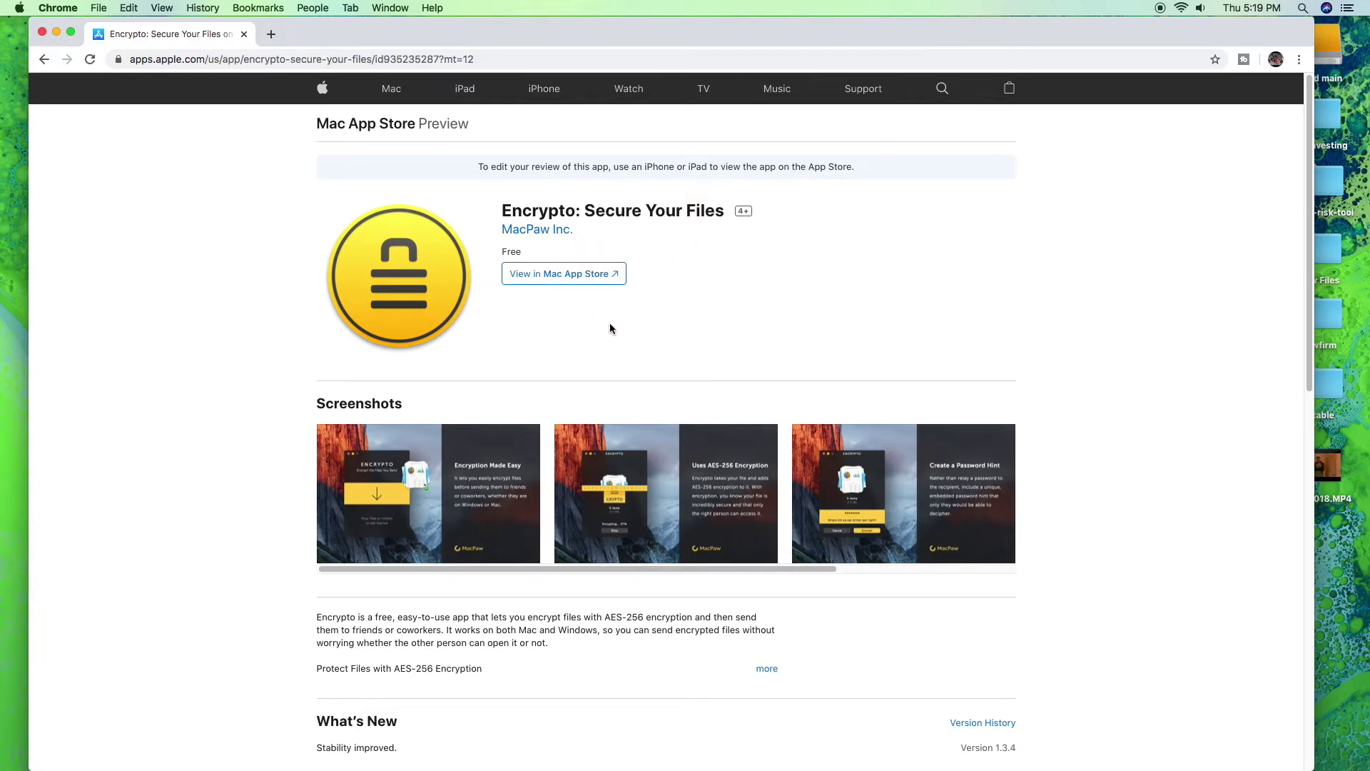
pyautogui.click(56, 32)
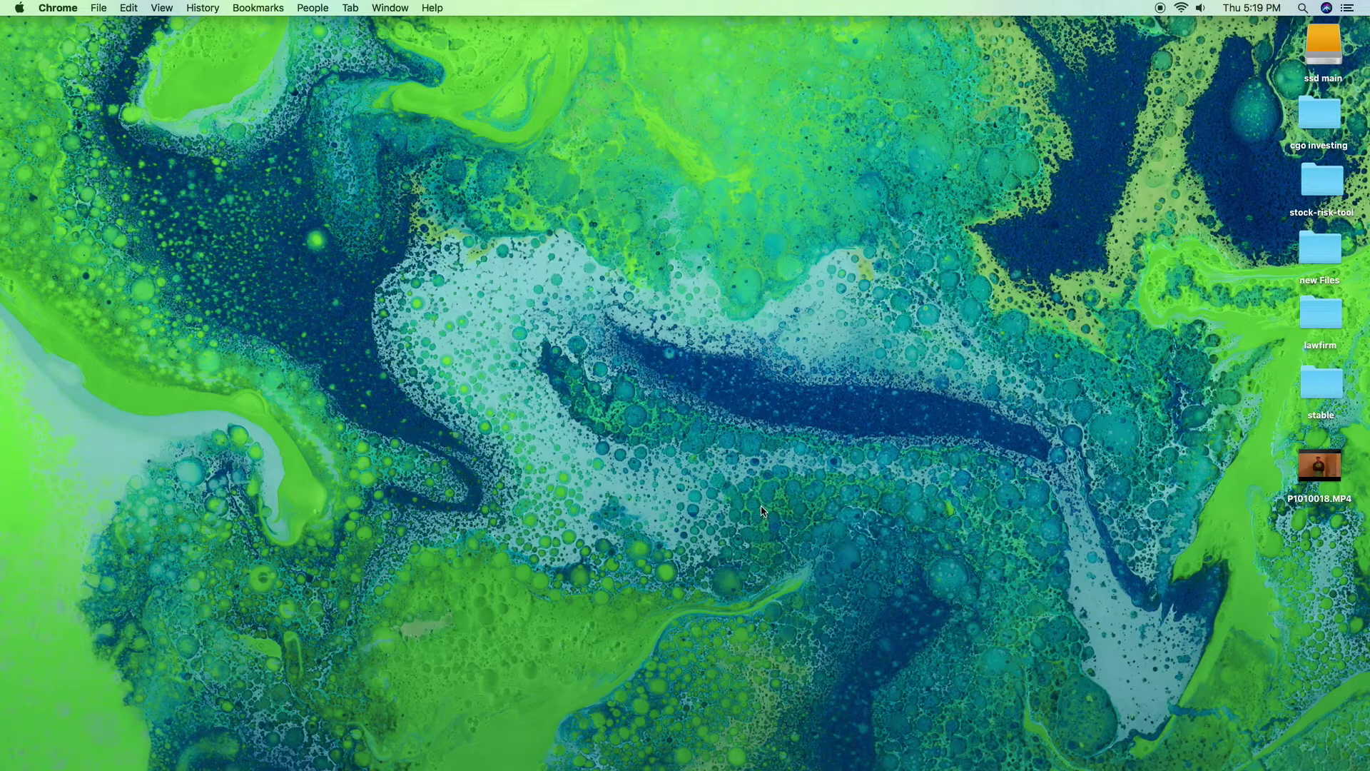
# Step: Launch Encrypto from the installed applications and decline its rating request
pyautogui.moveTo(591, 768)
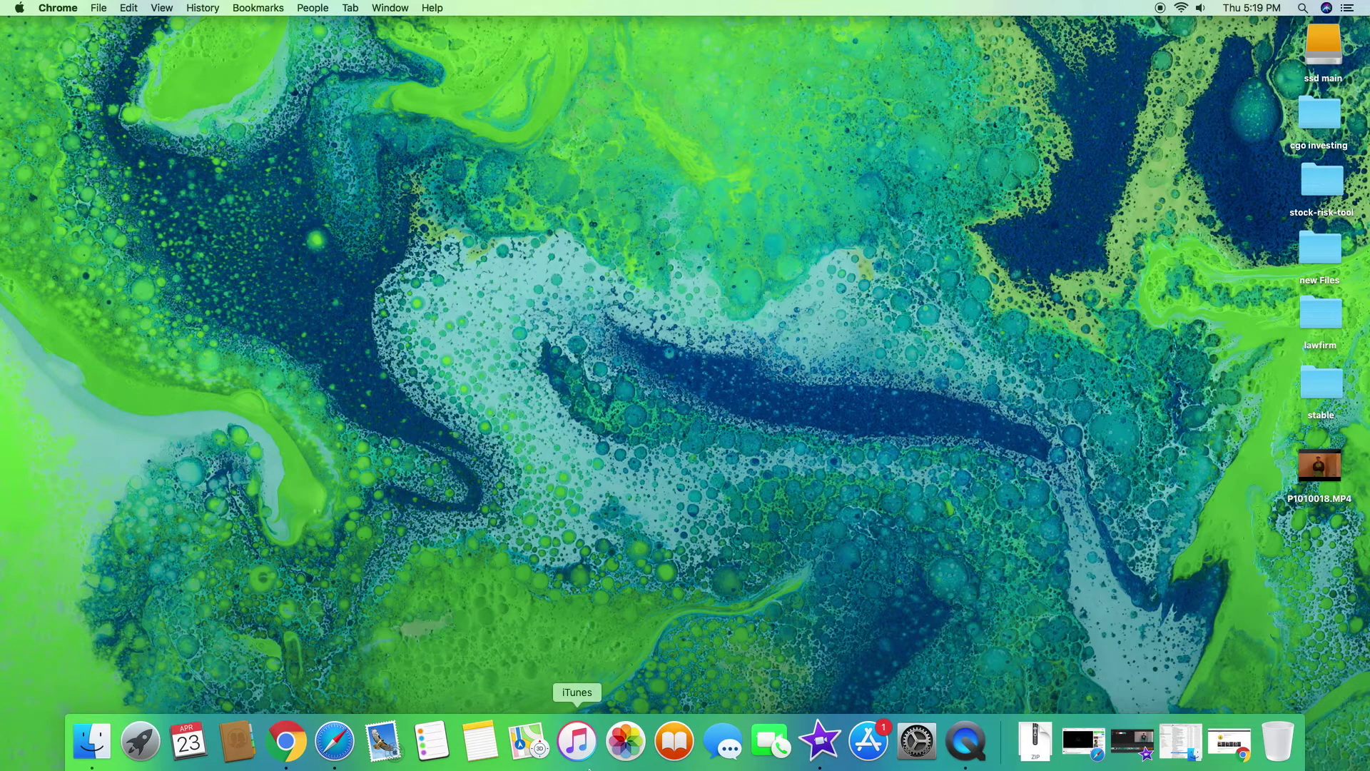
pyautogui.click(142, 738)
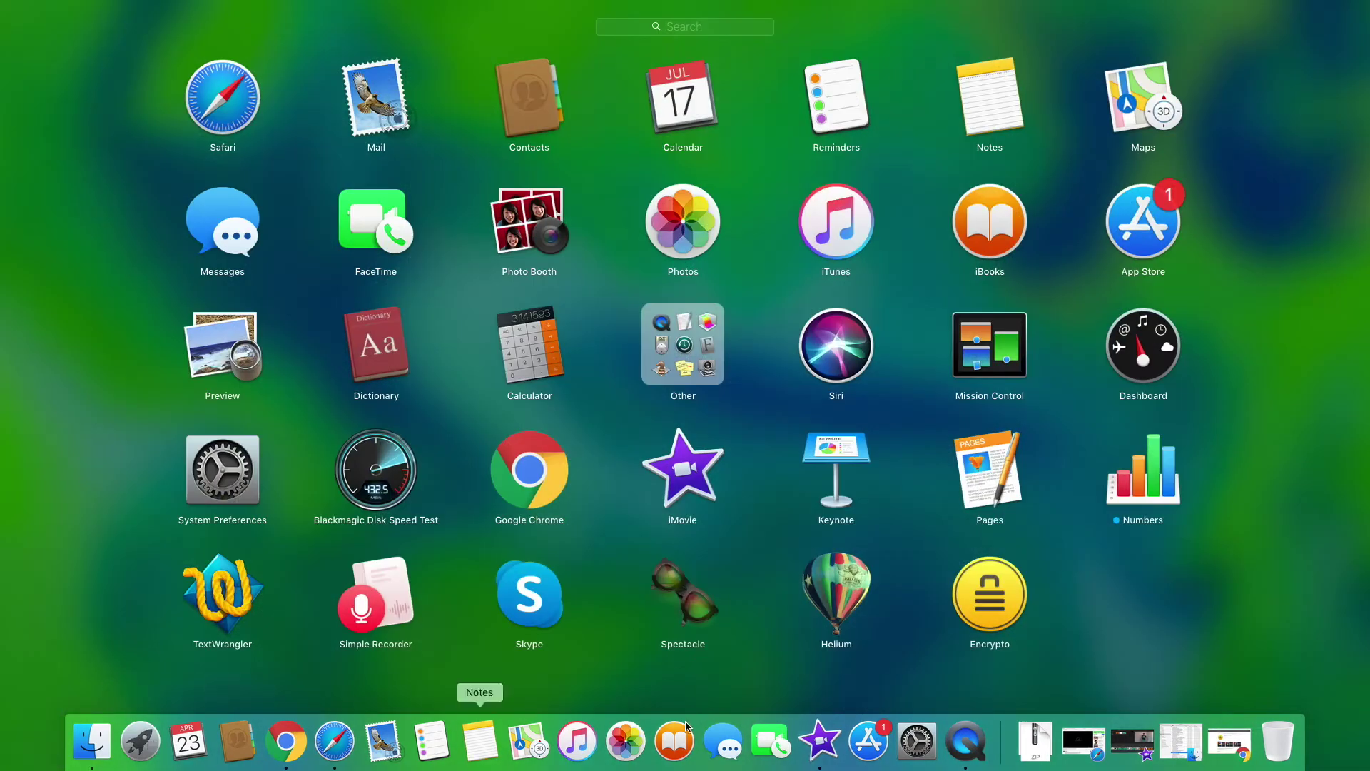
pyautogui.click(992, 598)
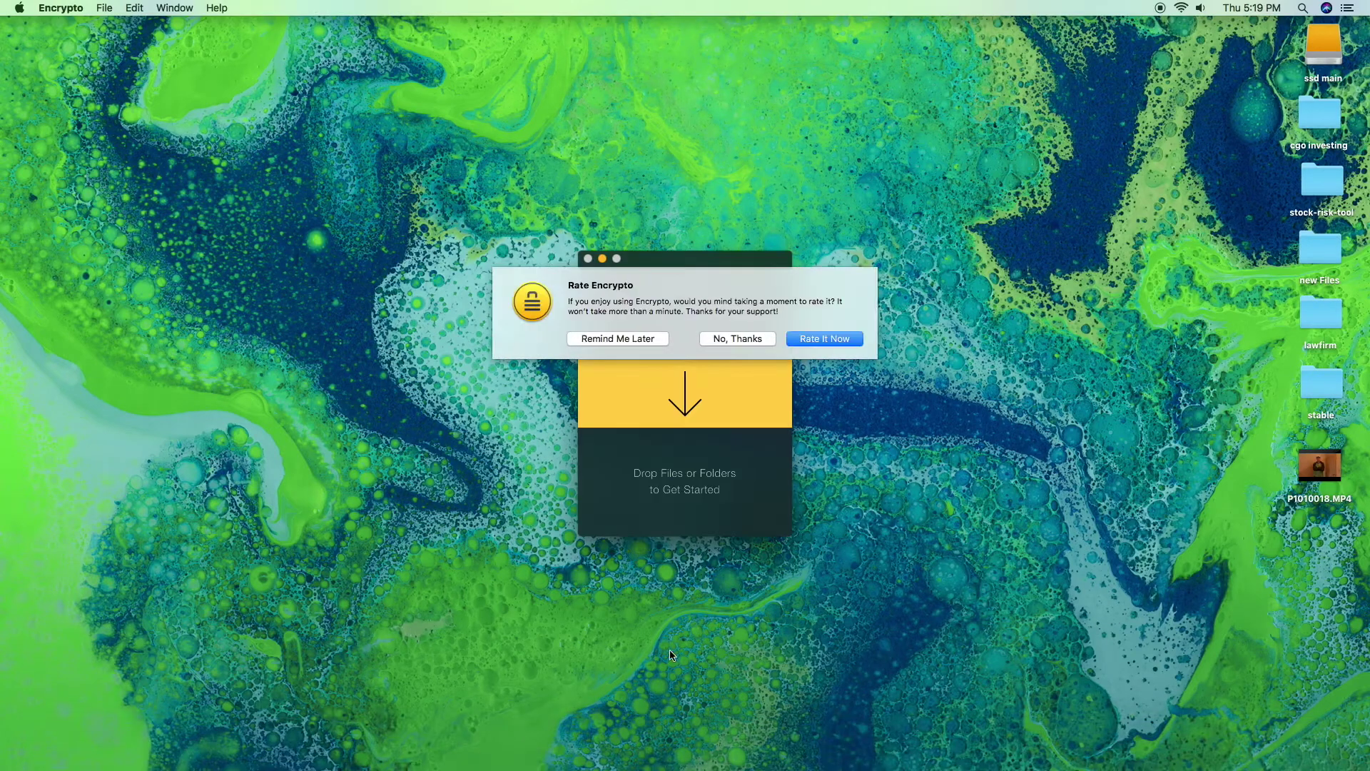
pyautogui.click(757, 339)
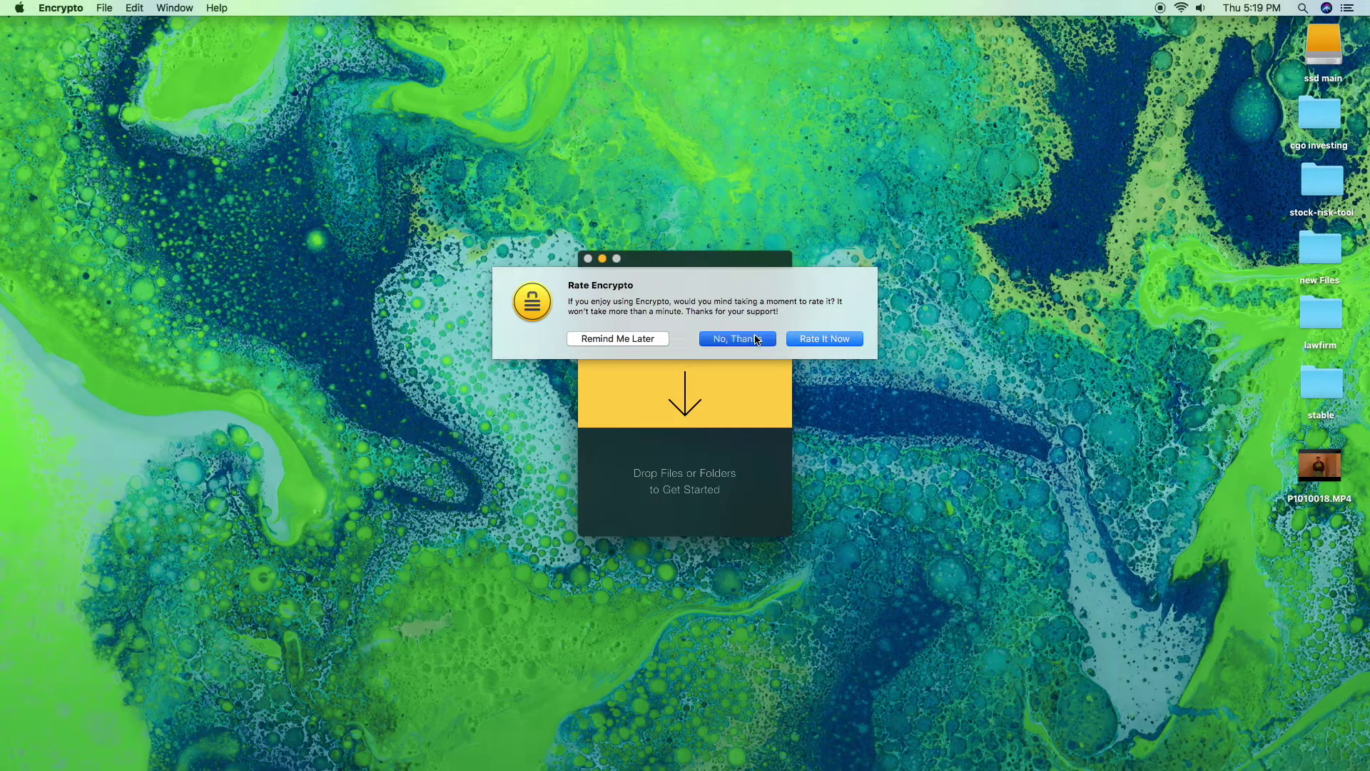
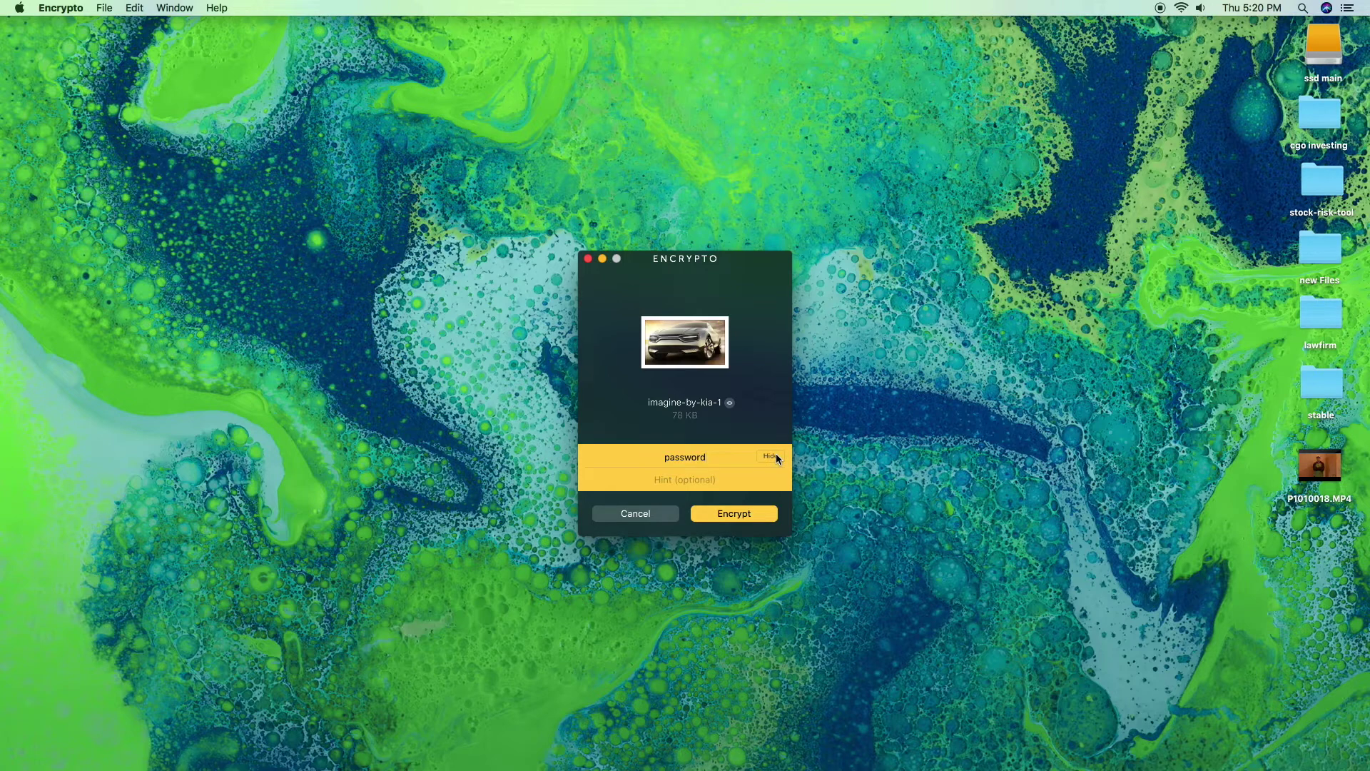
# Step: Hide the typed password, add the hint "Terrible password", and encrypt the imagine-by-kia-1 image
pyautogui.click(772, 455)
pyautogui.click(767, 478)
pyautogui.write('Terrible password')
pyautogui.click(725, 517)
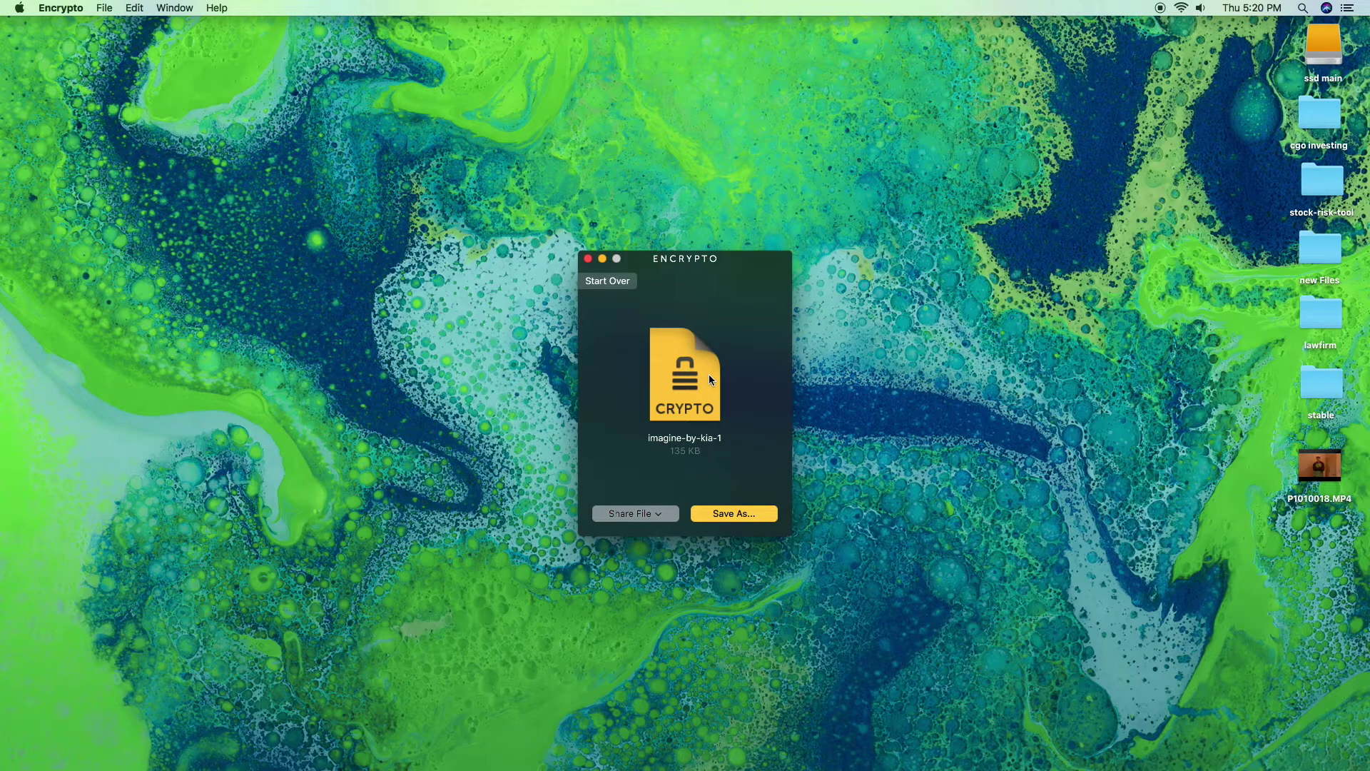
# Step: Save the encrypted file in Documents as imagine-by-kia-1-encrpt
pyautogui.click(734, 515)
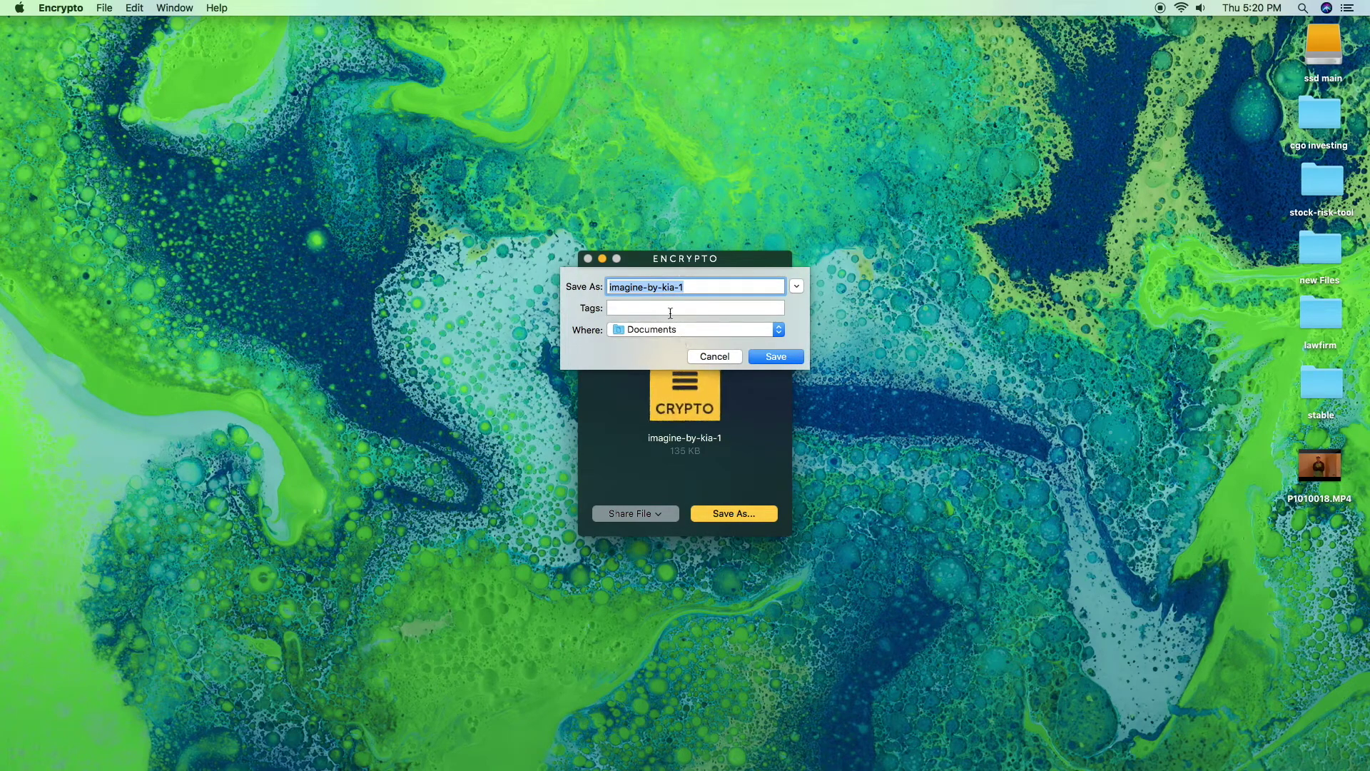
pyautogui.click(704, 290)
pyautogui.write('-encrpt')
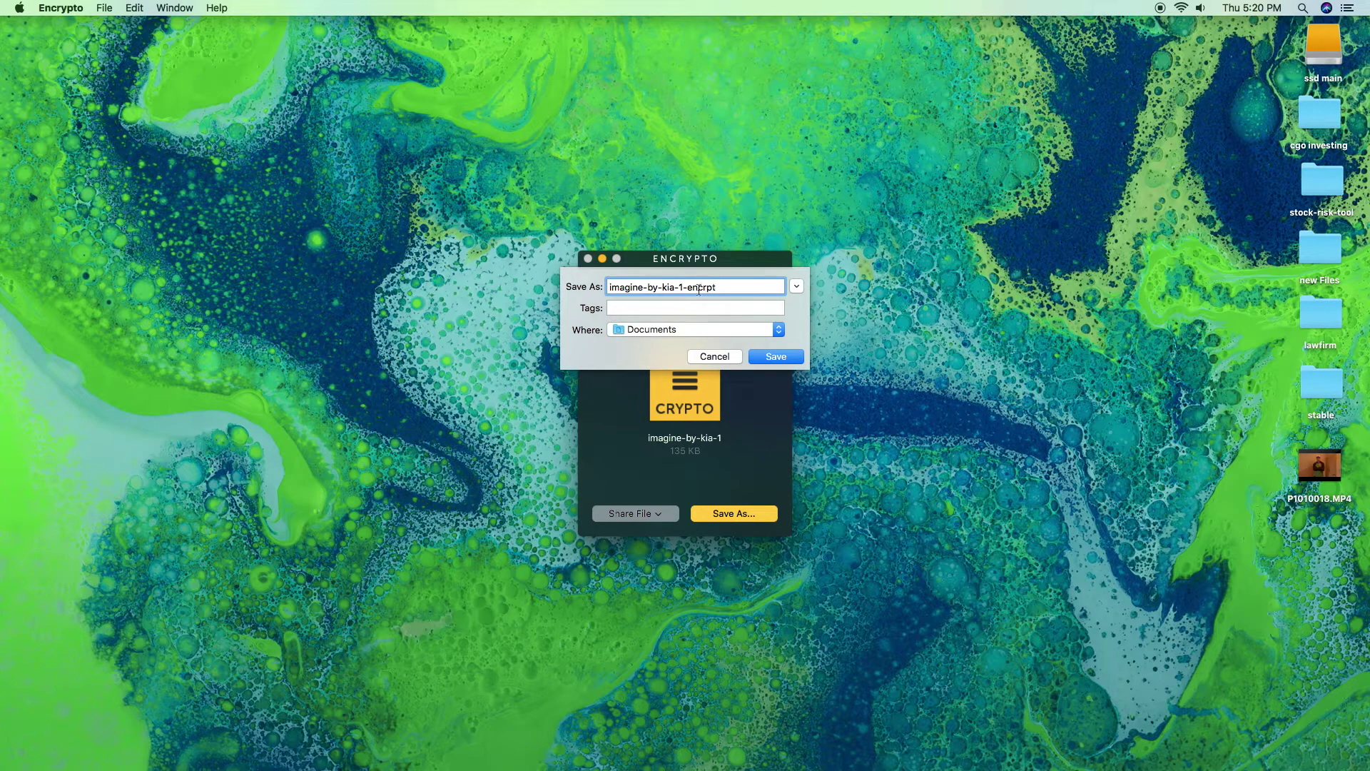
pyautogui.click(758, 356)
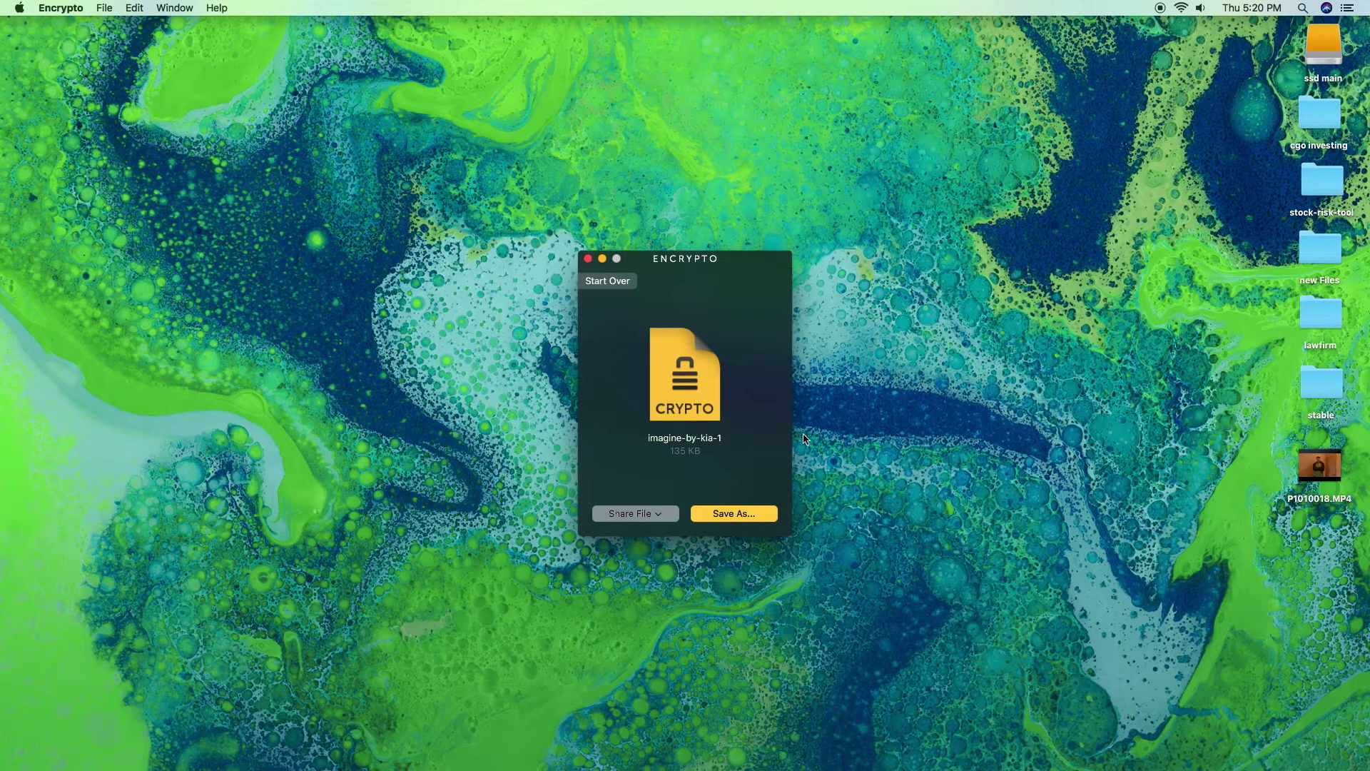
# Step: Switch to Finder to view the encrypted file in the Documents folder, and move the window to the middle of the desktop
pyautogui.moveTo(557, 767)
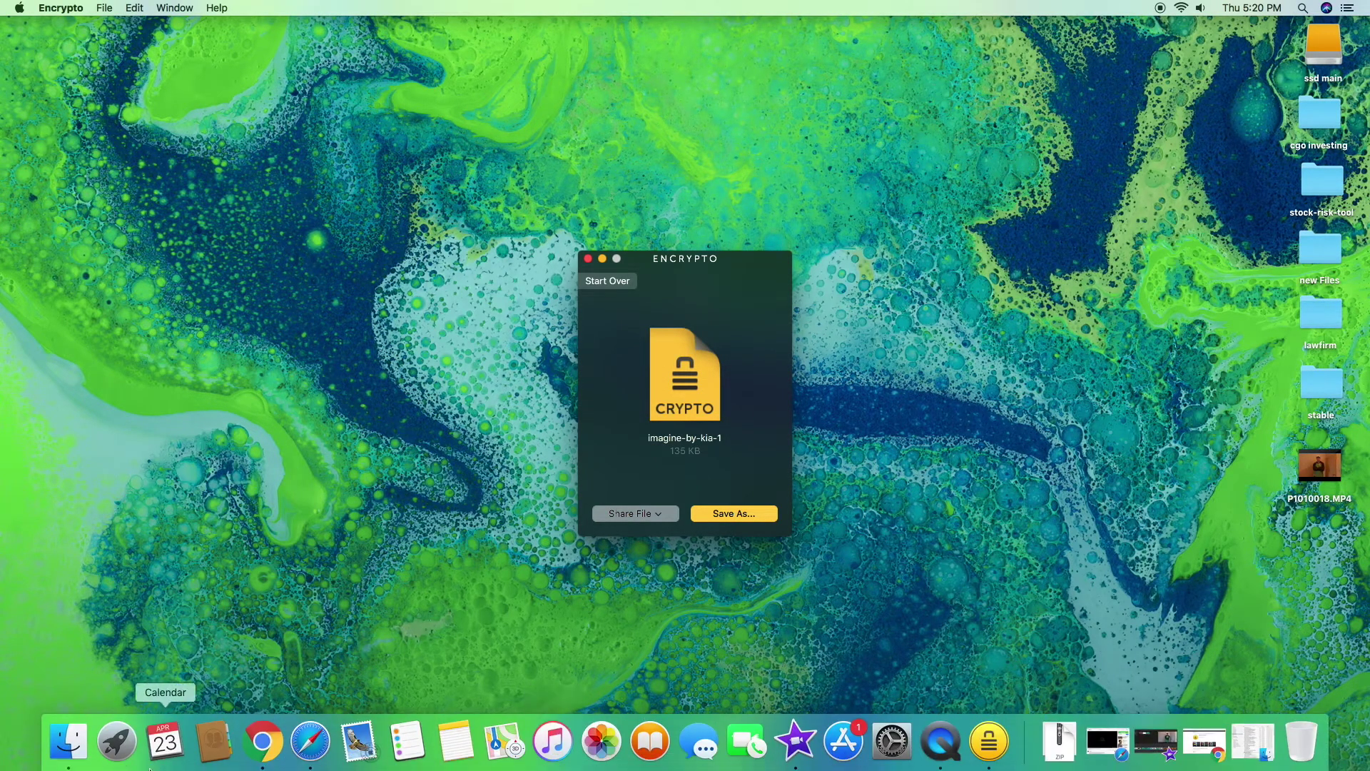
pyautogui.click(68, 743)
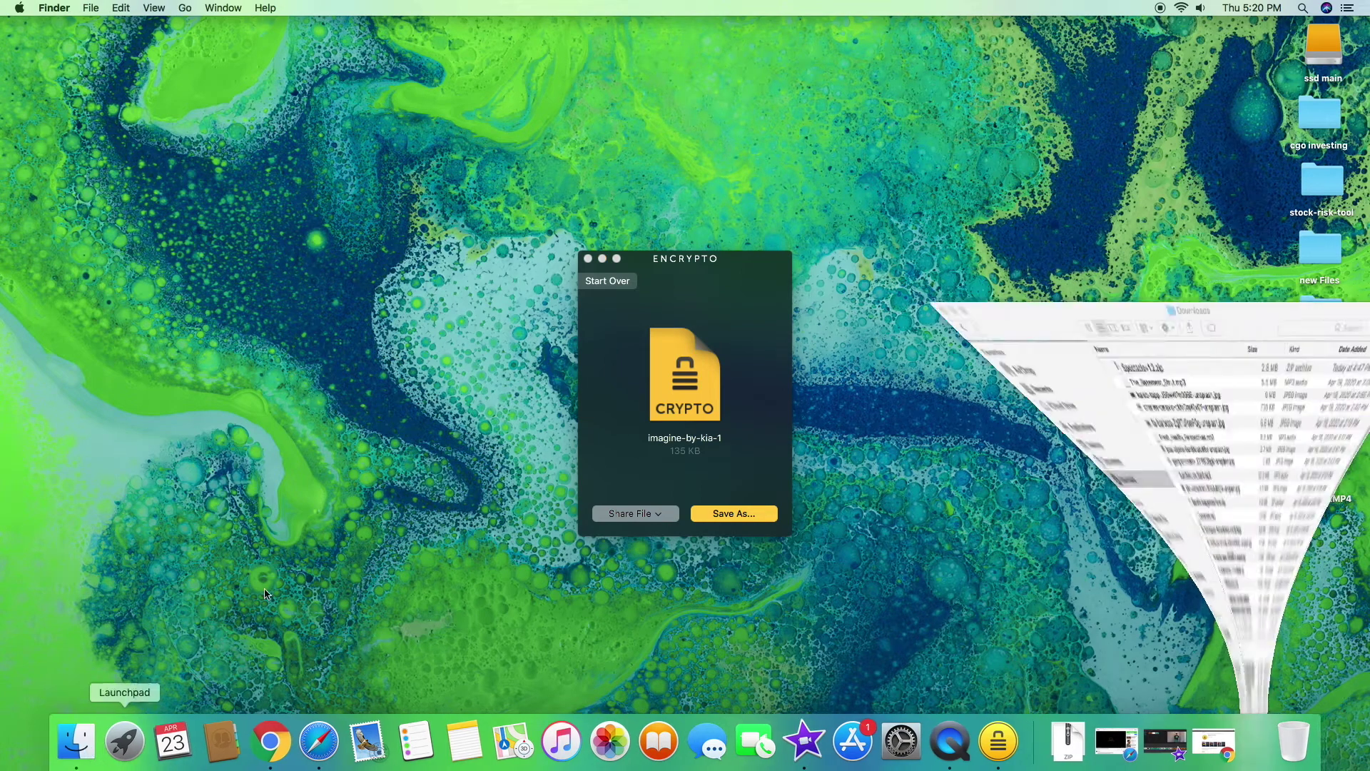
pyautogui.click(849, 213)
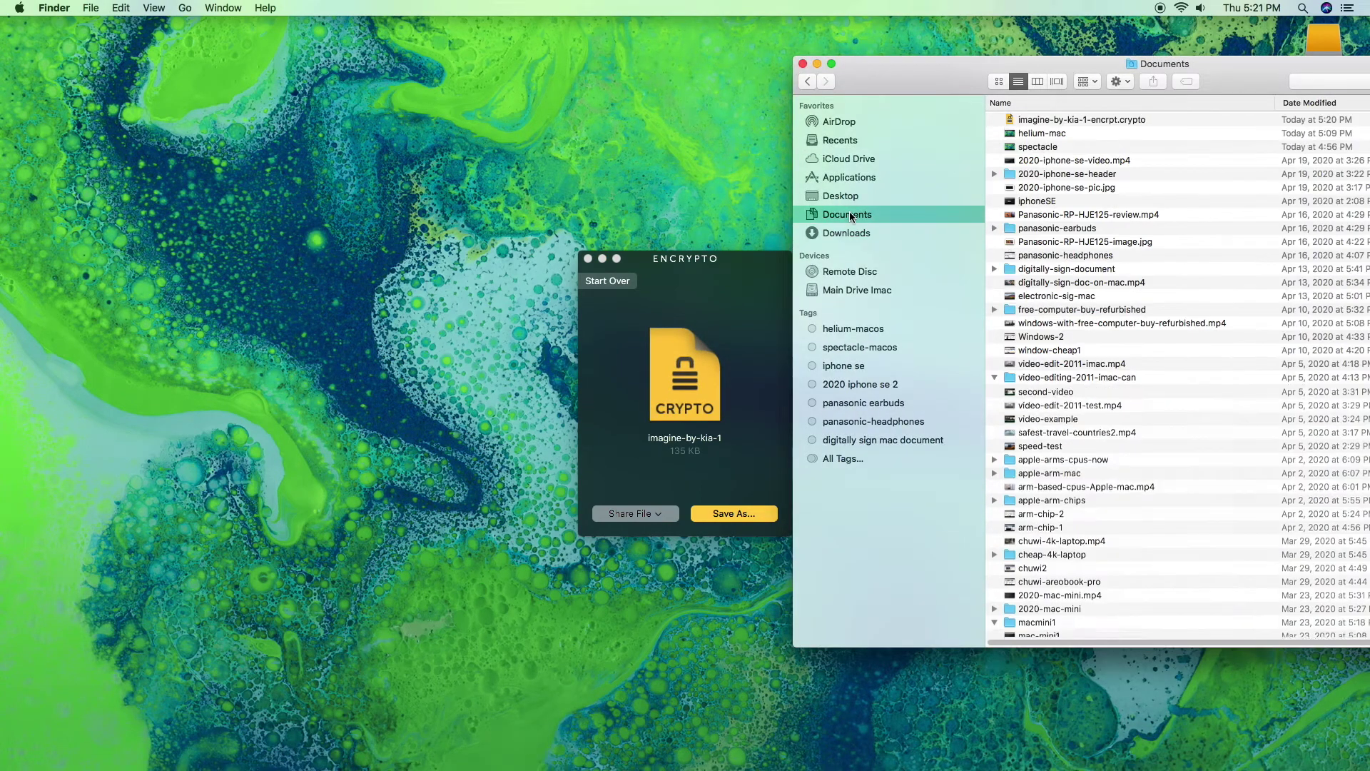
pyautogui.moveTo(1217, 68); pyautogui.dragTo(936, 87)
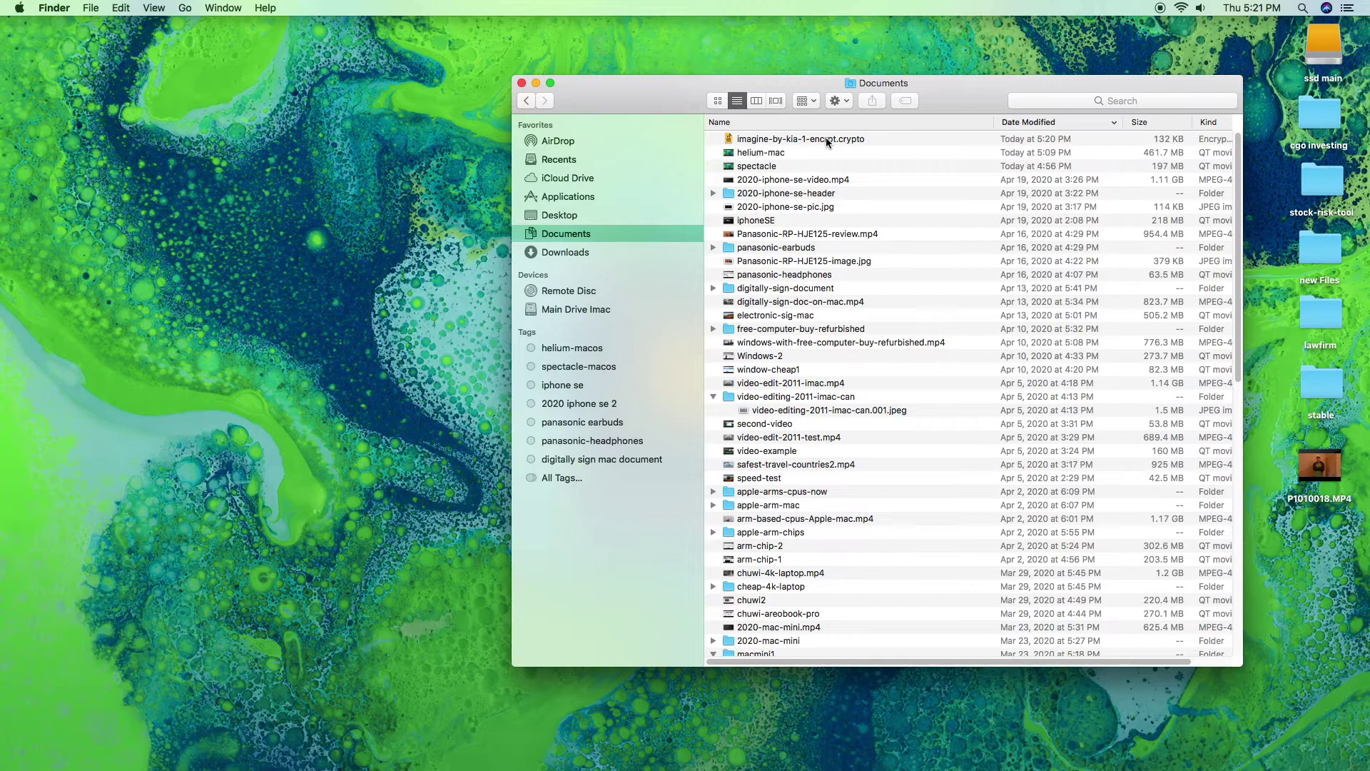
pyautogui.moveTo(950, 94); pyautogui.dragTo(767, 125)
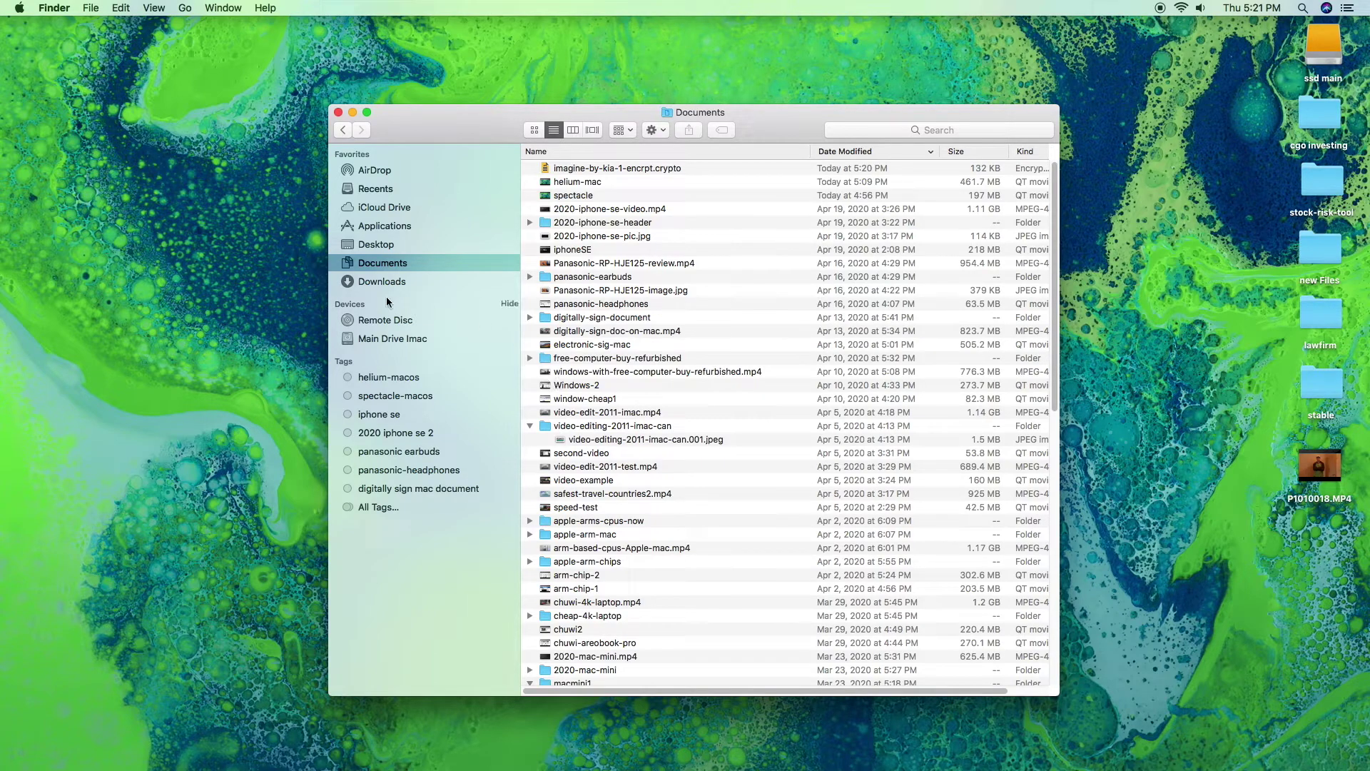
pyautogui.scroll(-3, 709, 446)
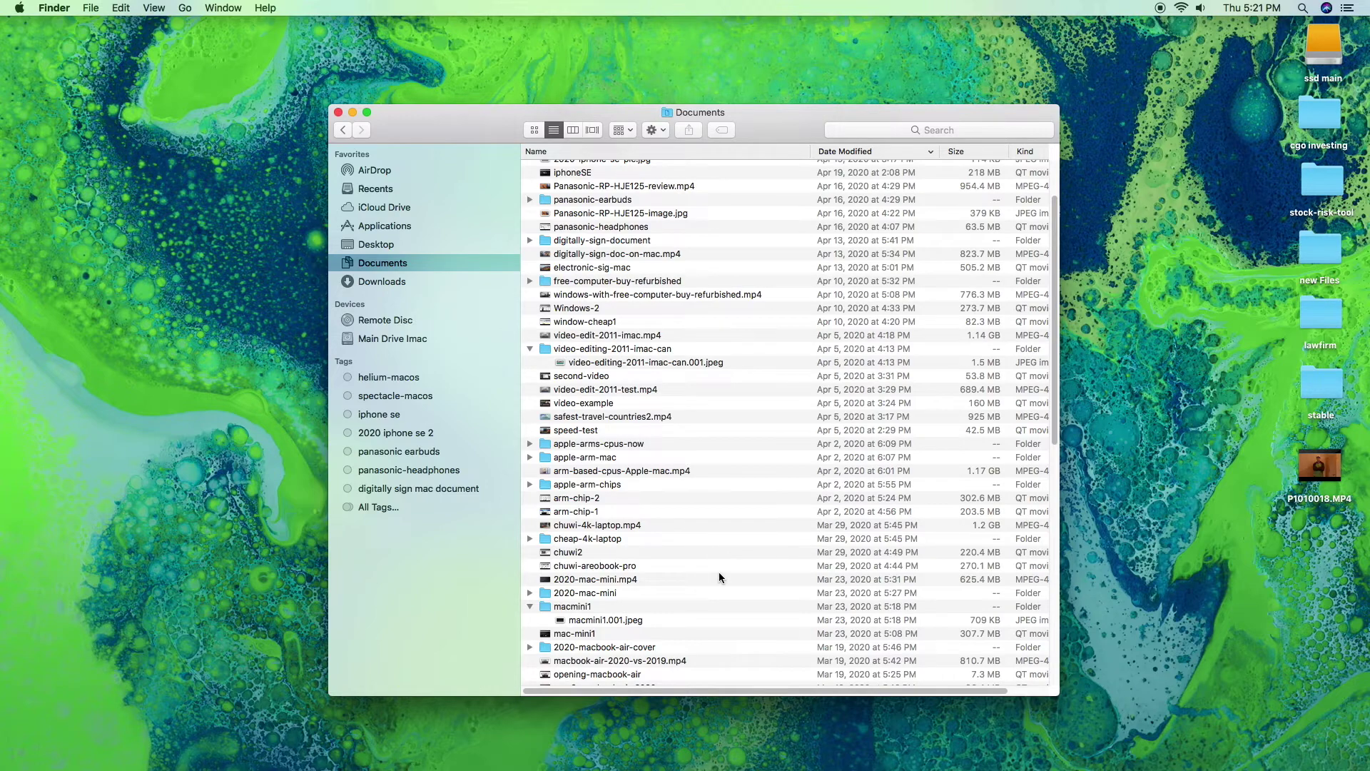
# Step: Preview the original imagine-by-kia-1.jpg from the Downloads folder, and close the preview and the Finder window
pyautogui.click(411, 282)
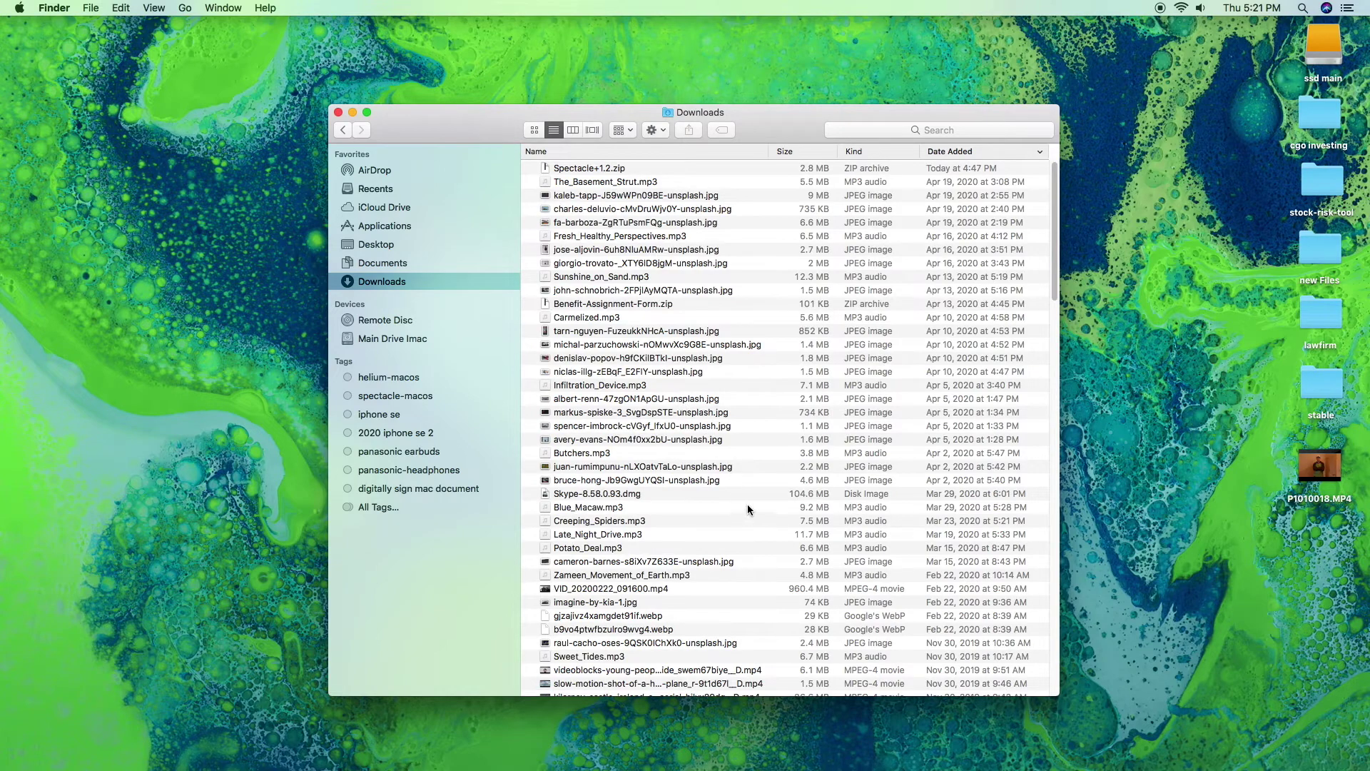
pyautogui.click(644, 602)
pyautogui.press('space')
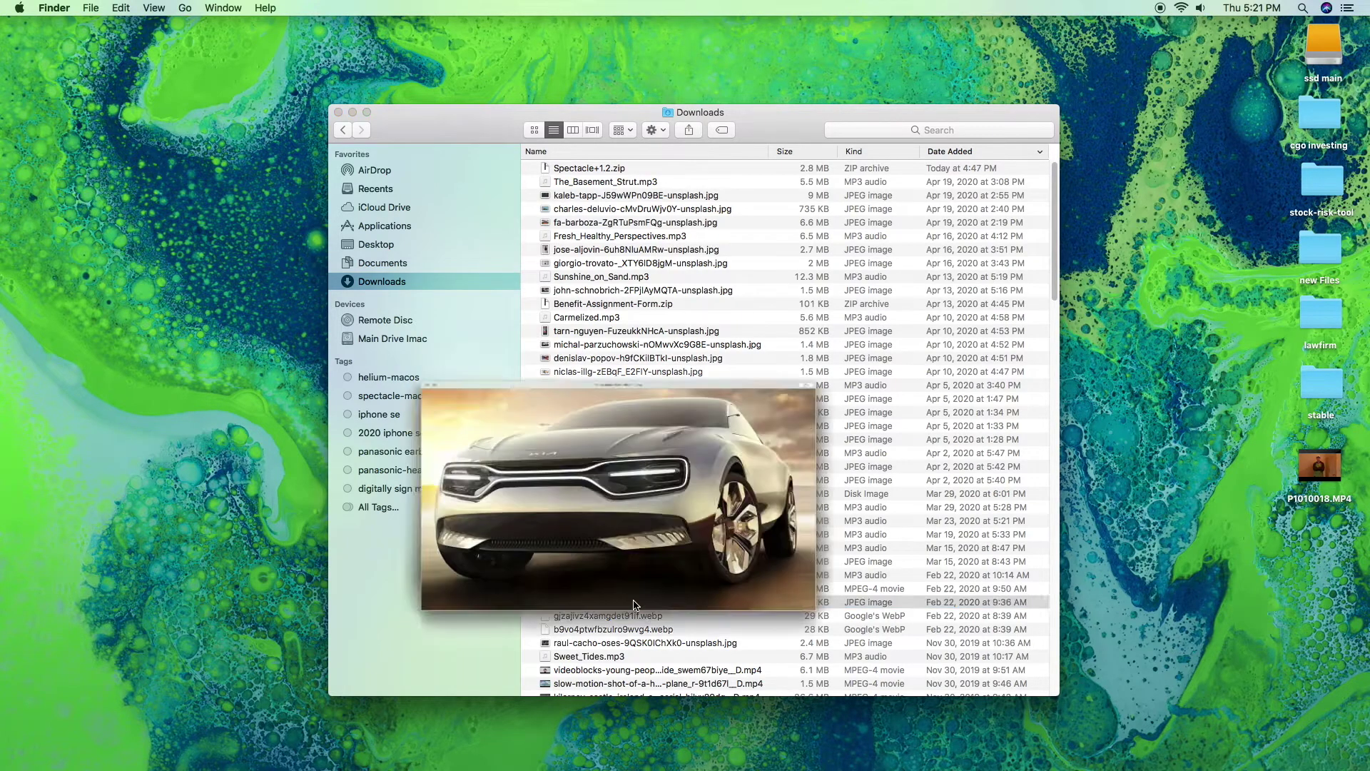
pyautogui.click(321, 181)
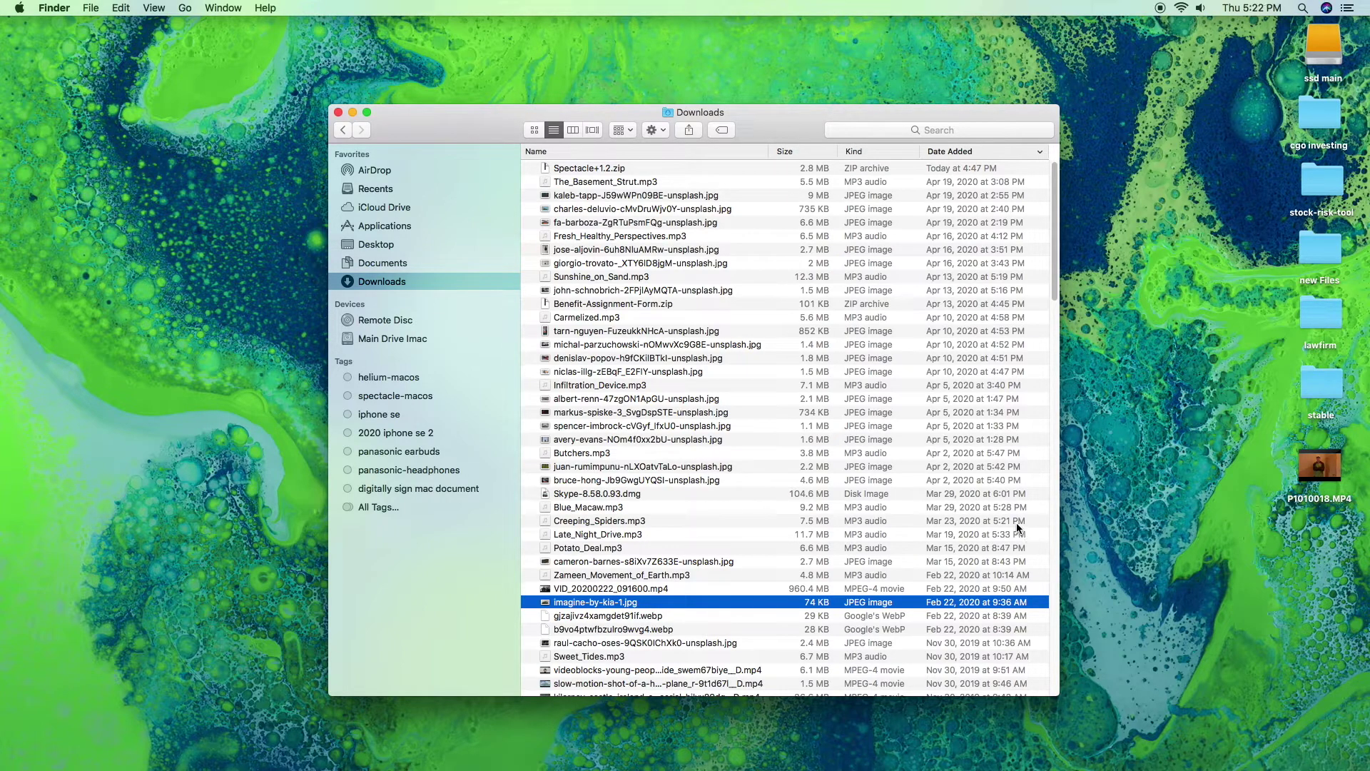
pyautogui.click(339, 114)
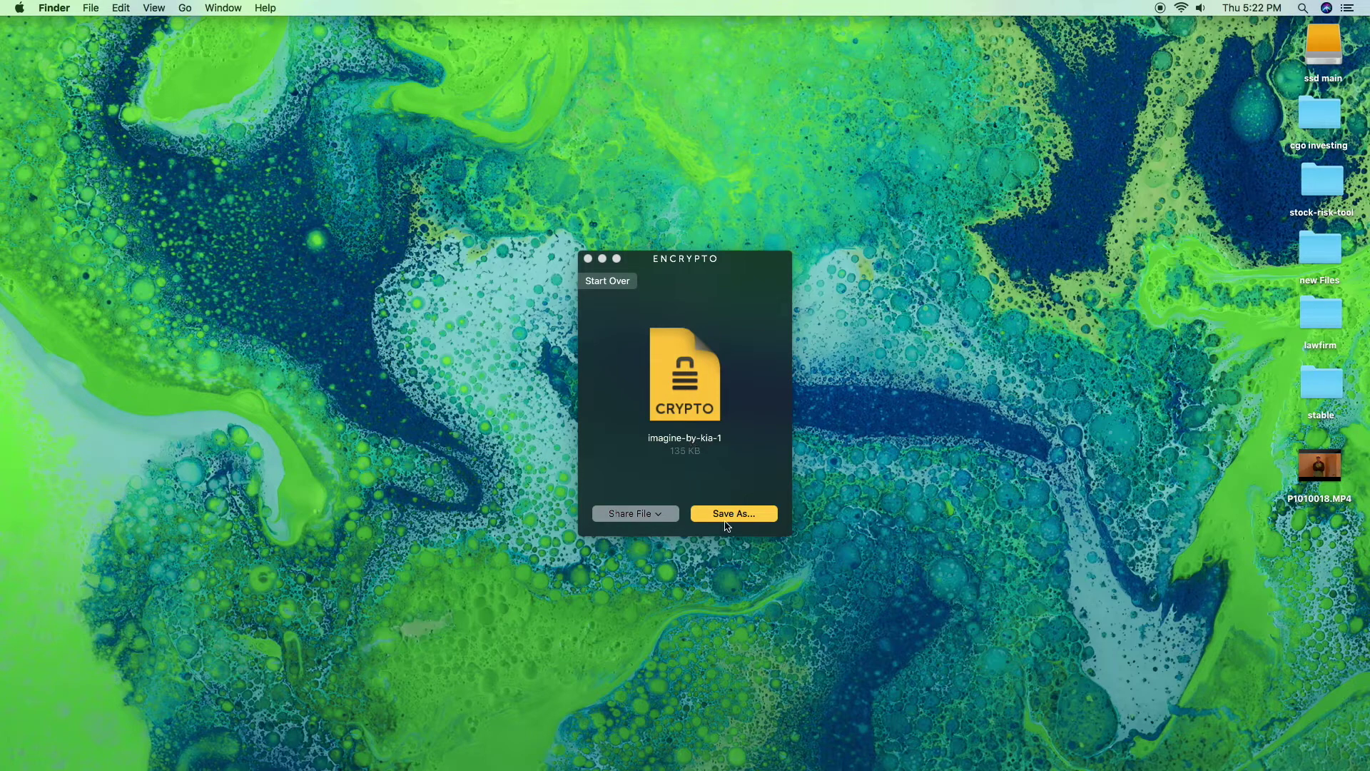
# Step: Look through Encrypto's sharing options for the encrypted file, including the additional share extensions, and close the Extensions preferences
pyautogui.click(666, 516)
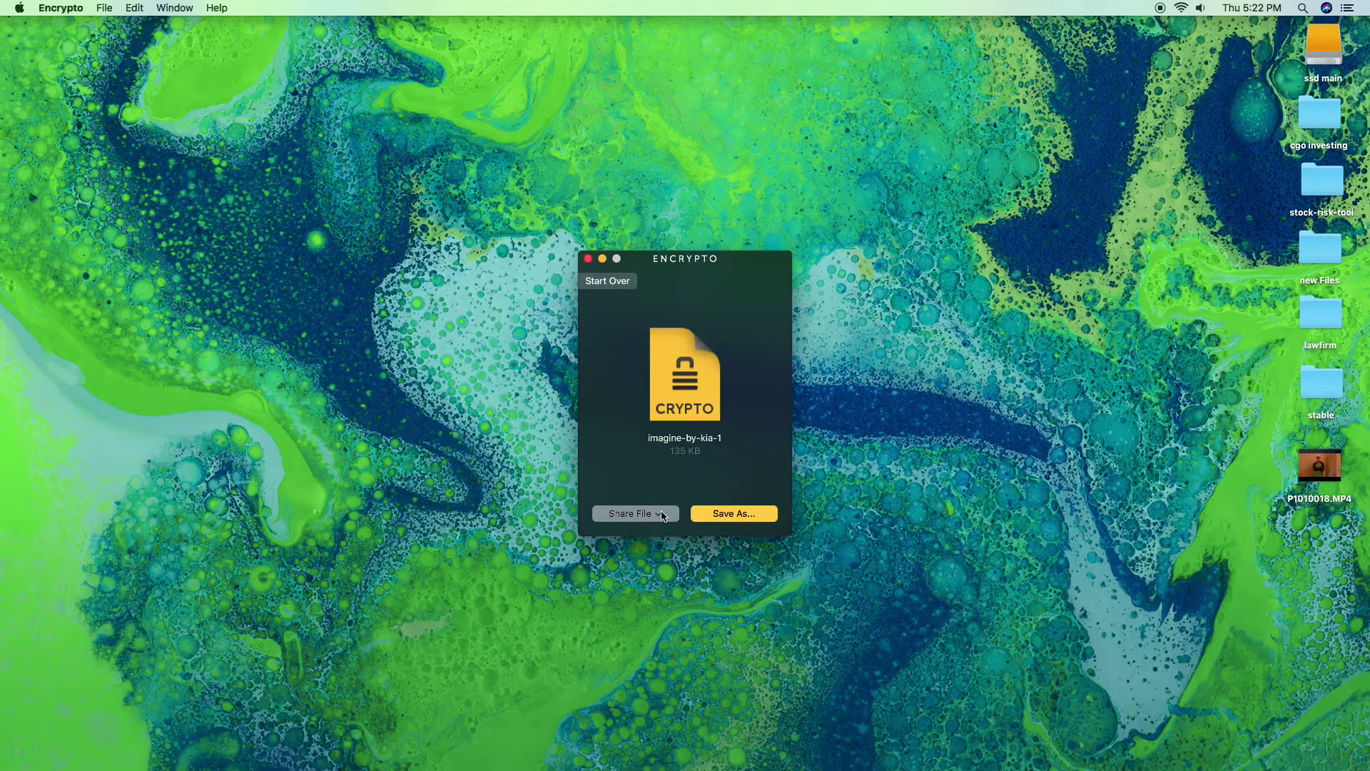
pyautogui.click(664, 515)
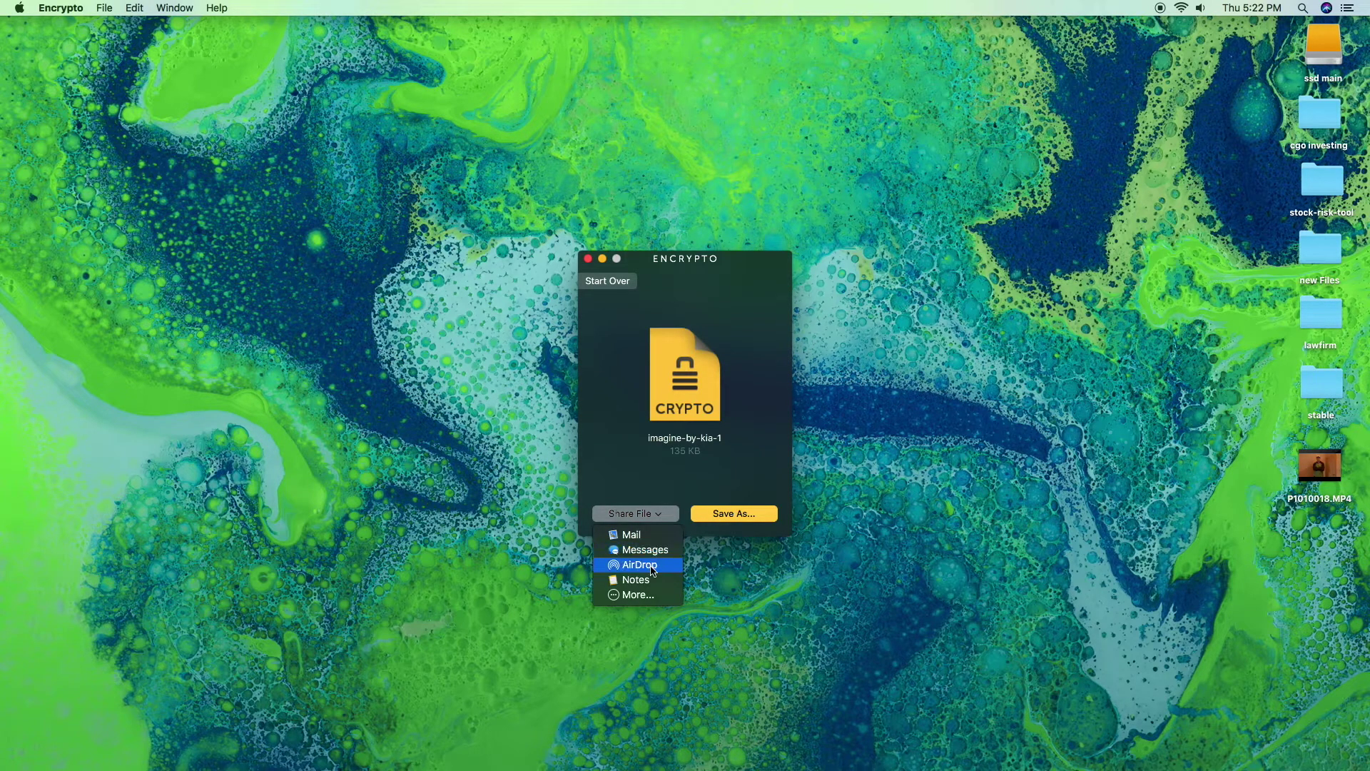
pyautogui.click(650, 595)
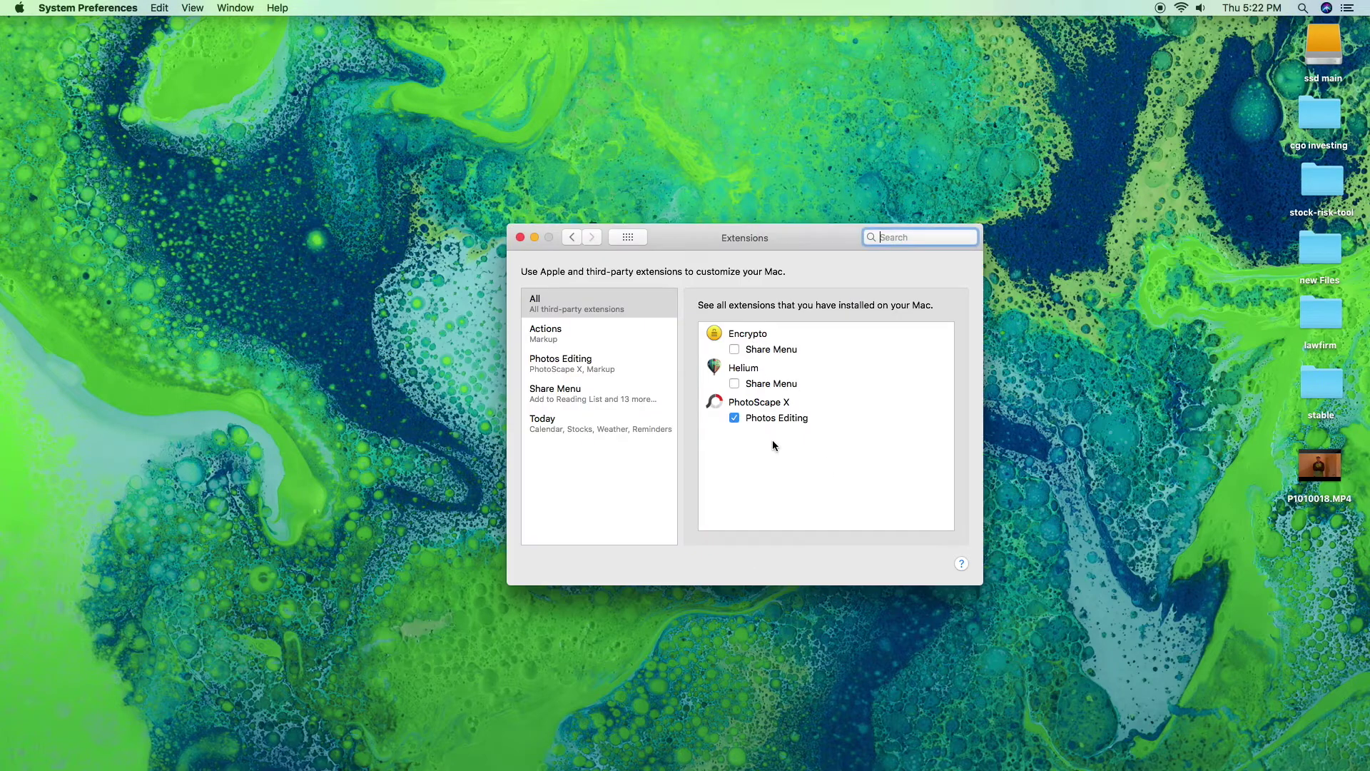
pyautogui.click(520, 237)
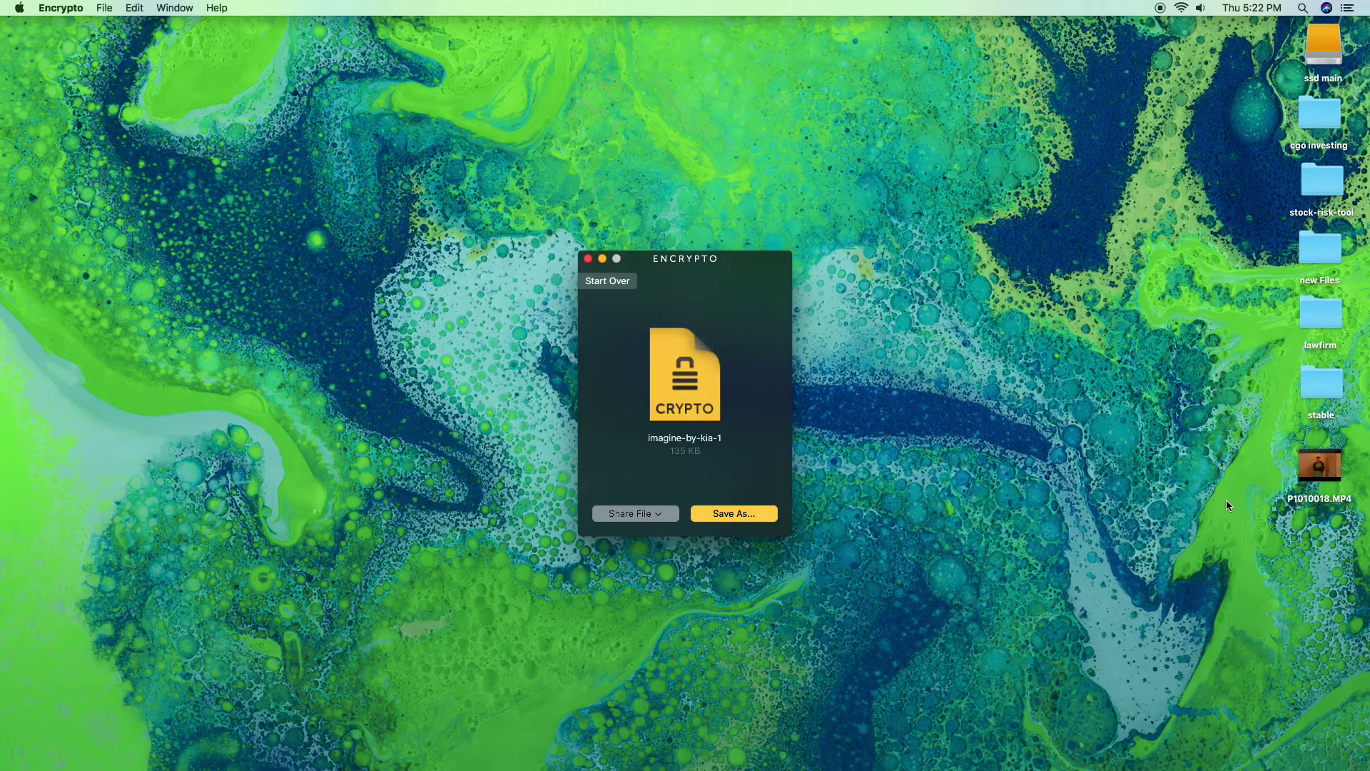